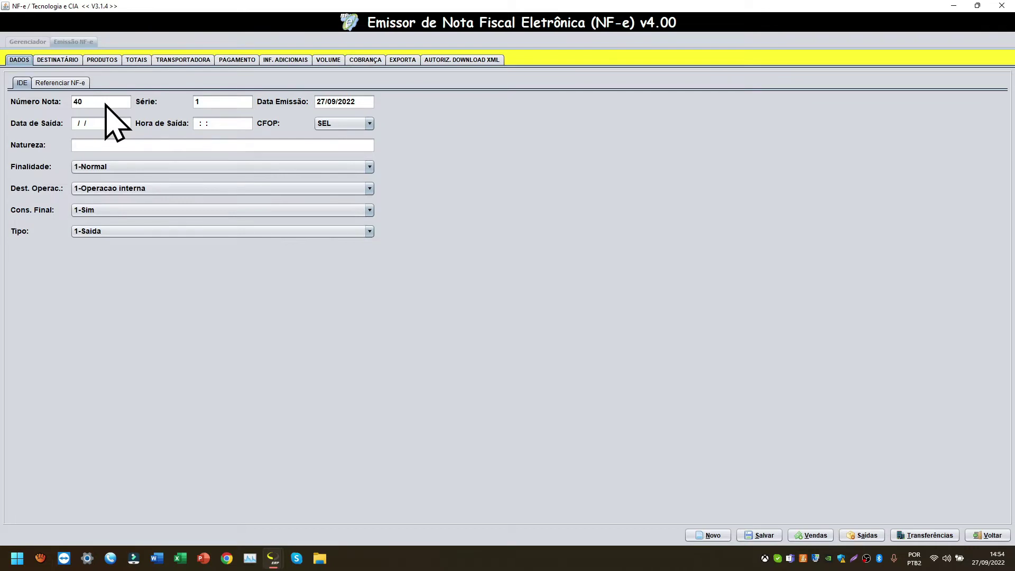
# Review the invoice number, series, issue date, exit date and exit time fields in the invoice's identification data
pyautogui.moveTo(106, 102); pyautogui.dragTo(74, 102)
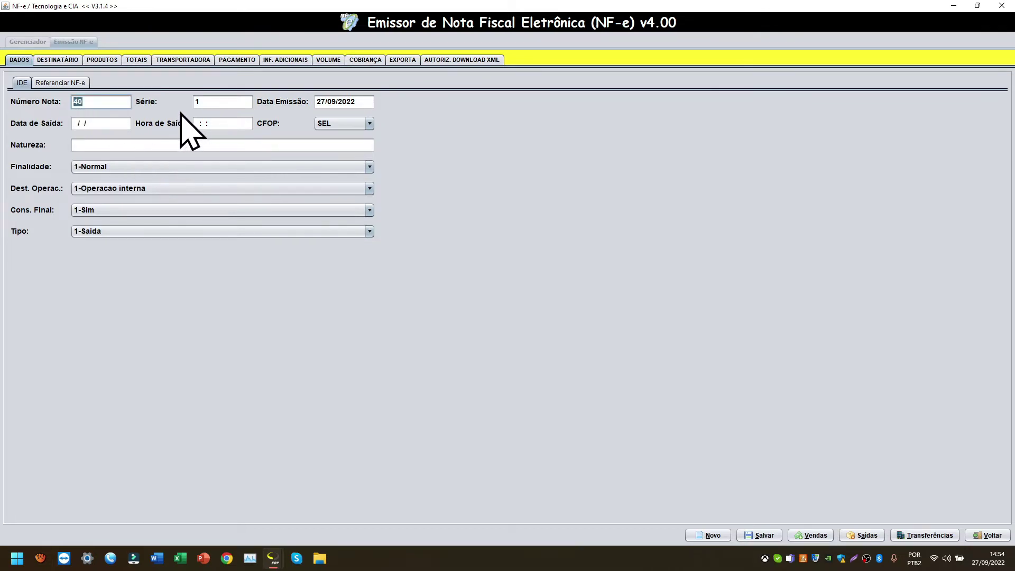
pyautogui.click(201, 102)
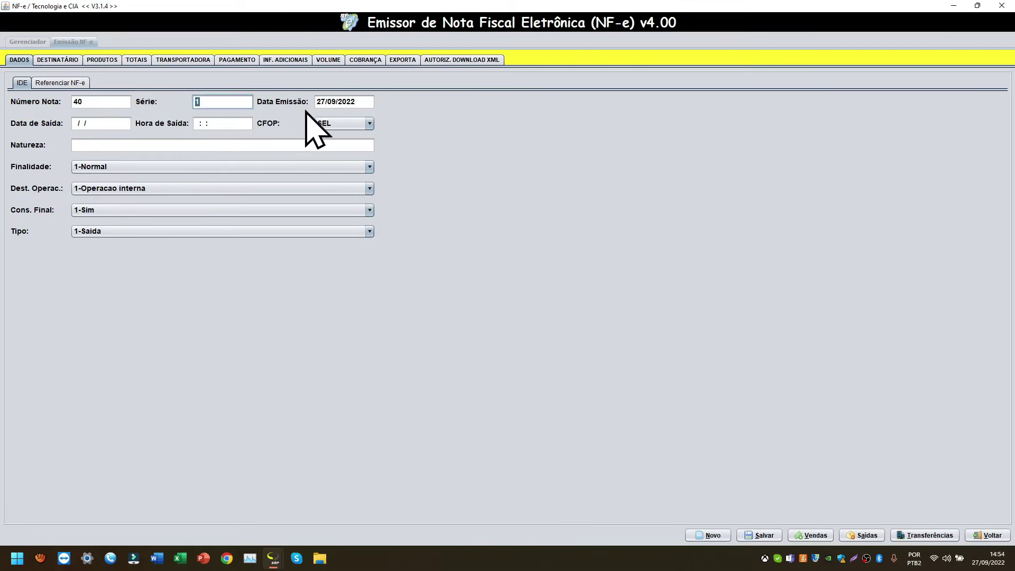
pyautogui.click(341, 101)
pyautogui.click(113, 141)
pyautogui.click(79, 129)
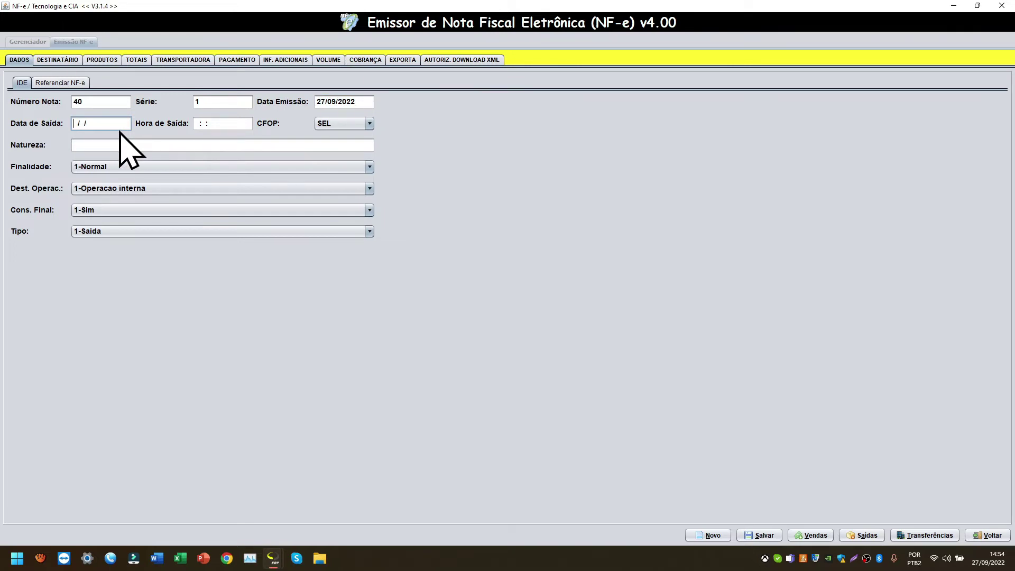
pyautogui.click(199, 125)
# Set the invoice's CFOP to 5102
pyautogui.click(338, 124)
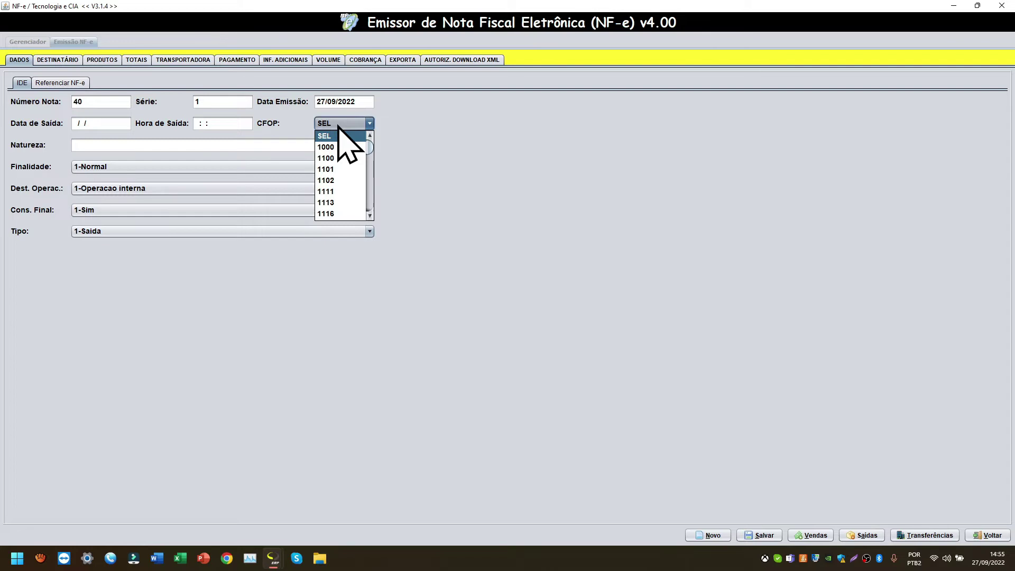
pyautogui.write('5102')
pyautogui.press('Return')
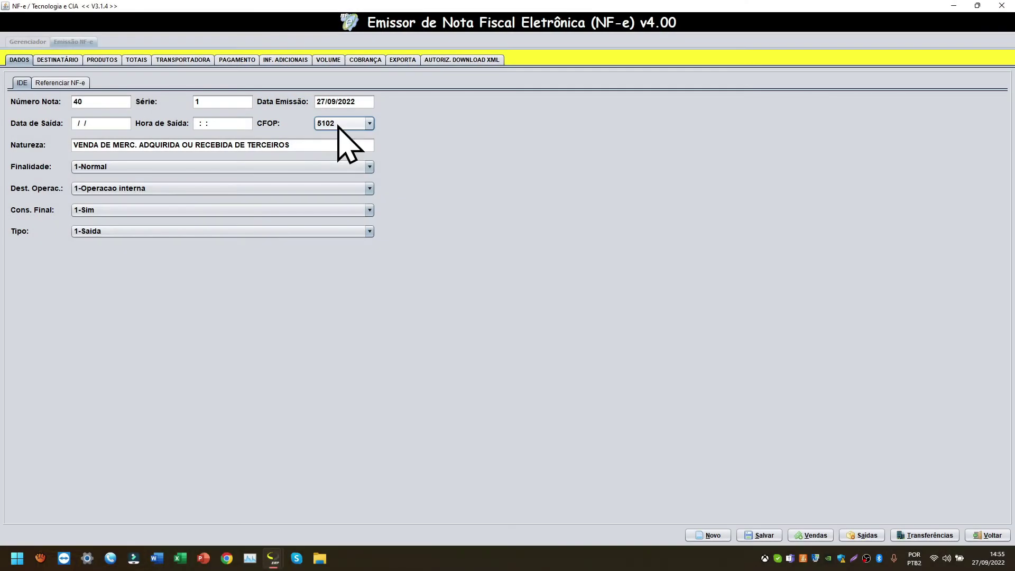
# Select 1-Normal as the invoice's purpose (Finalidade) and 1-Operacao interna as its operation destination
pyautogui.click(197, 166)
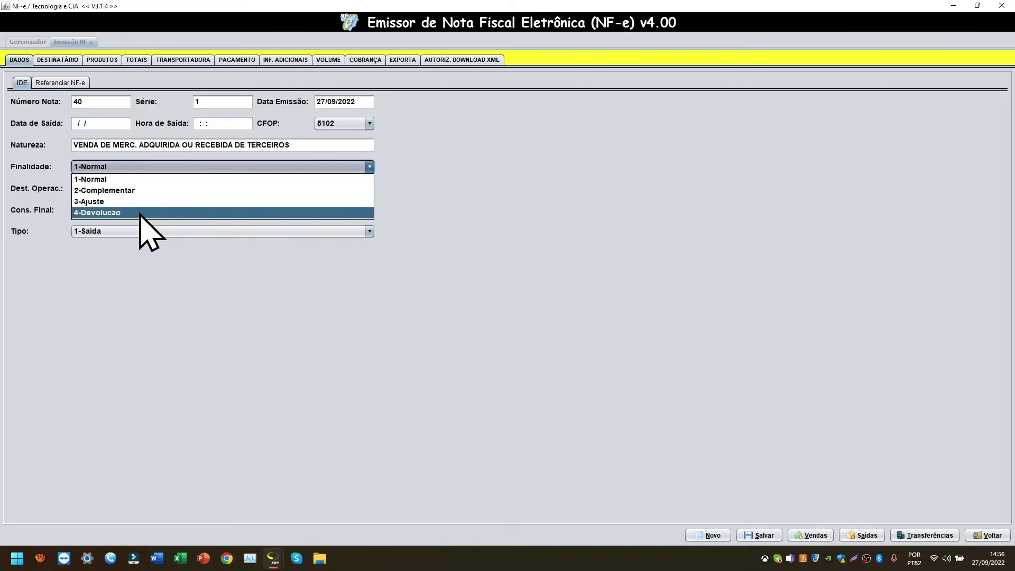
pyautogui.click(131, 181)
pyautogui.click(134, 187)
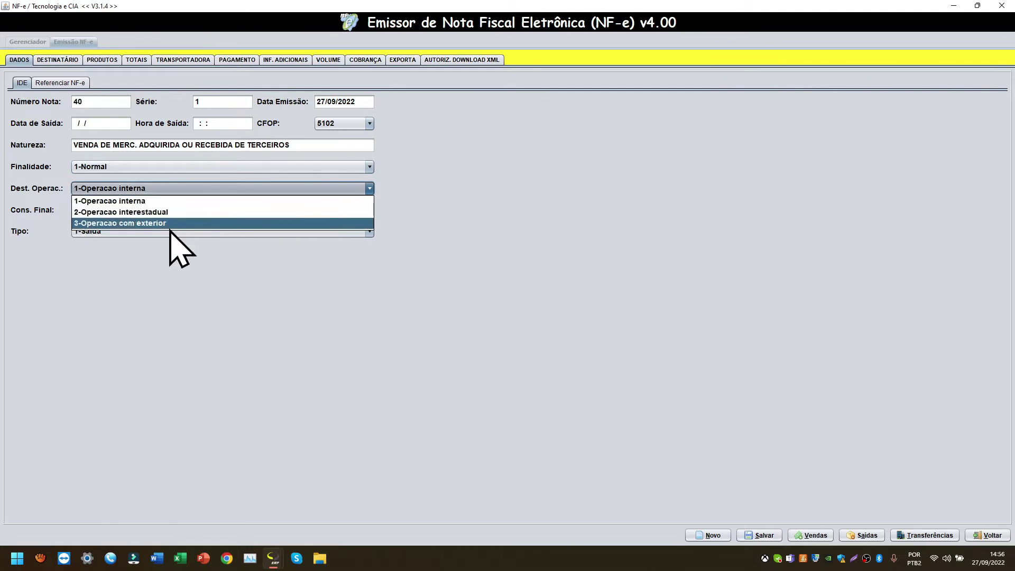
pyautogui.click(168, 204)
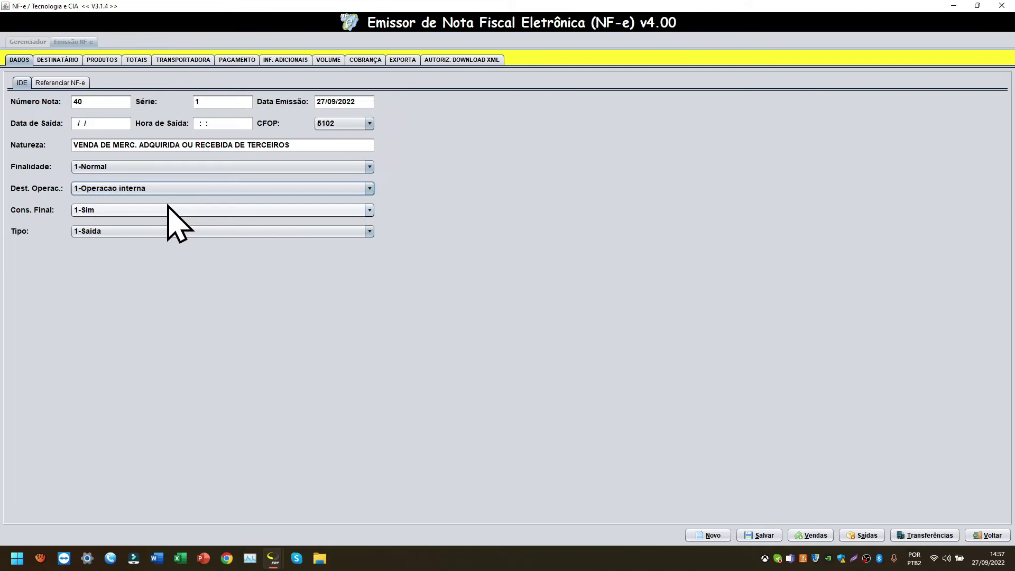
pyautogui.click(266, 188)
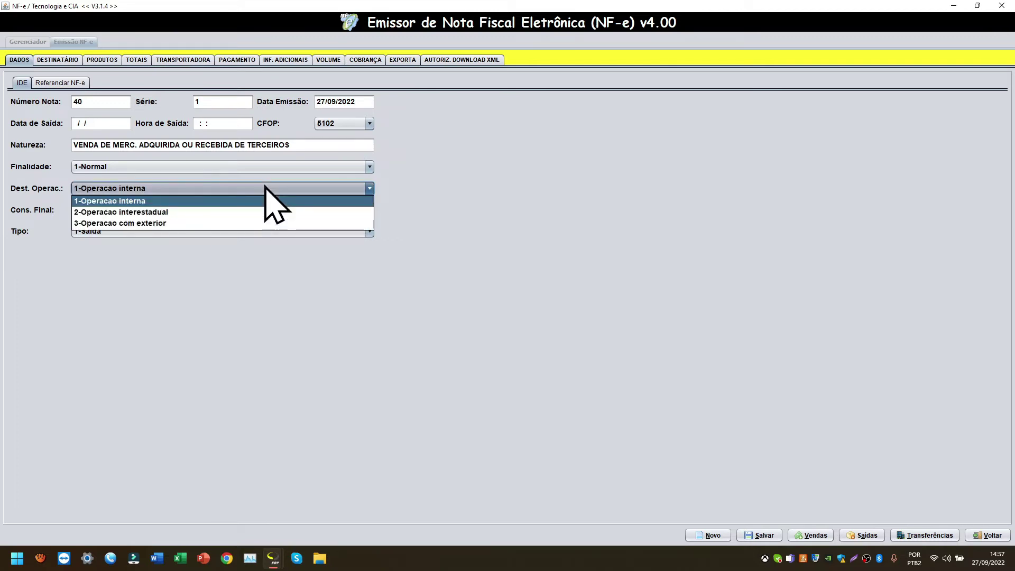
pyautogui.click(185, 201)
# Select 1-Sim for final consumer and 1-Saida as the invoice type
pyautogui.click(183, 209)
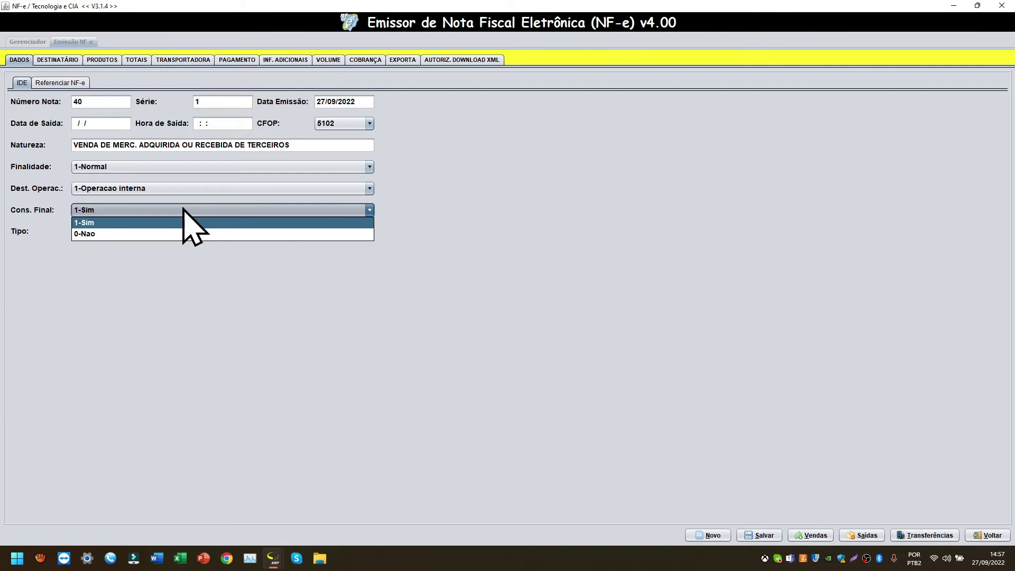
pyautogui.click(133, 224)
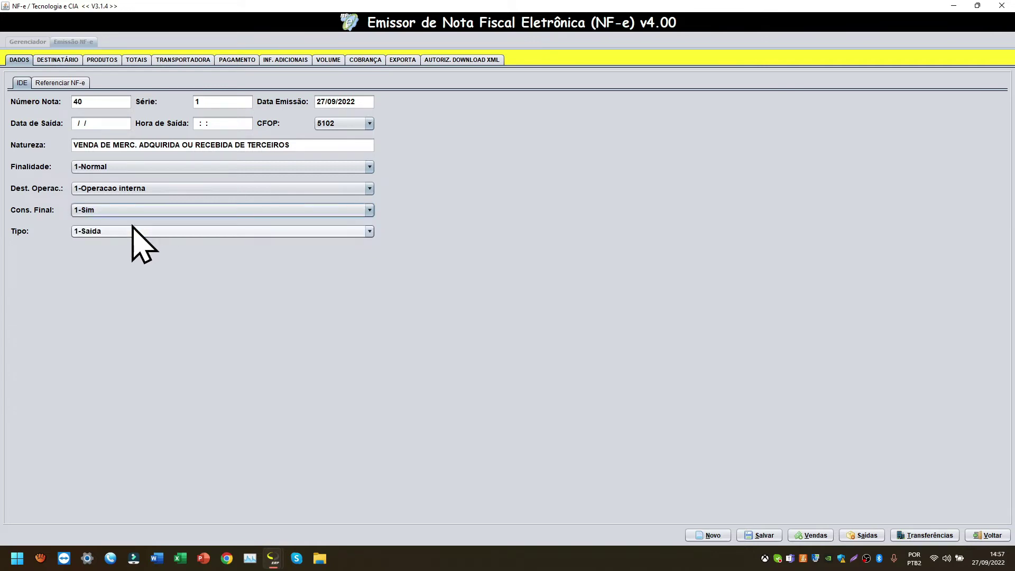
pyautogui.click(133, 230)
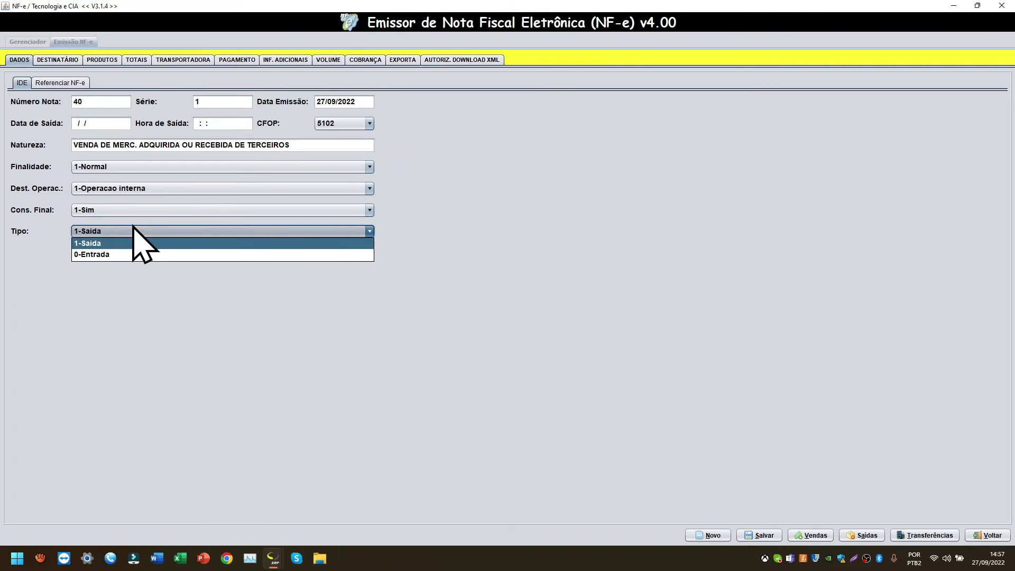
pyautogui.click(120, 245)
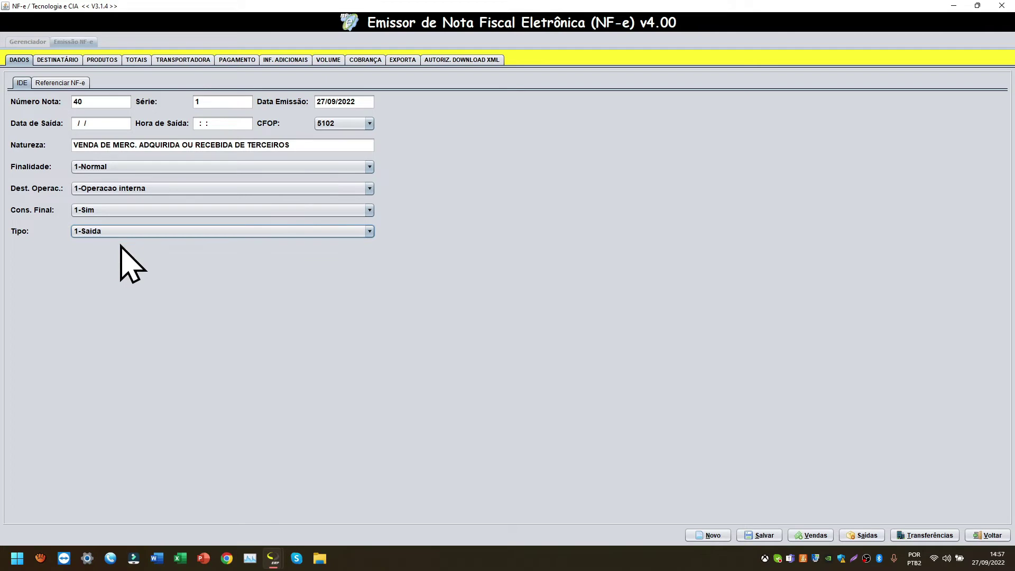
# Search the customer records for "cliente" and assign the test customer as the invoice recipient
pyautogui.click(48, 59)
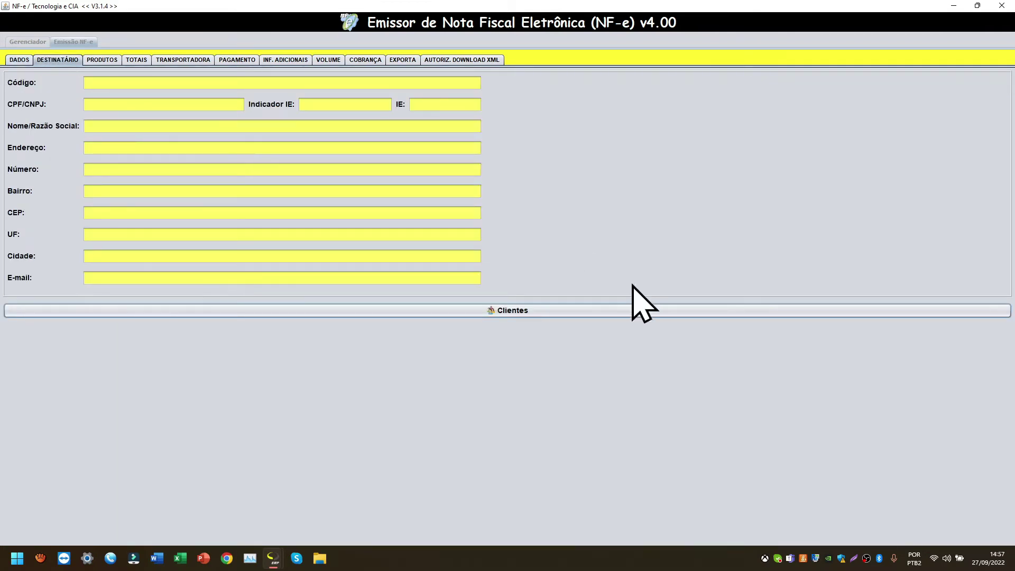
pyautogui.click(533, 310)
pyautogui.write('cliente')
pyautogui.press('Return')
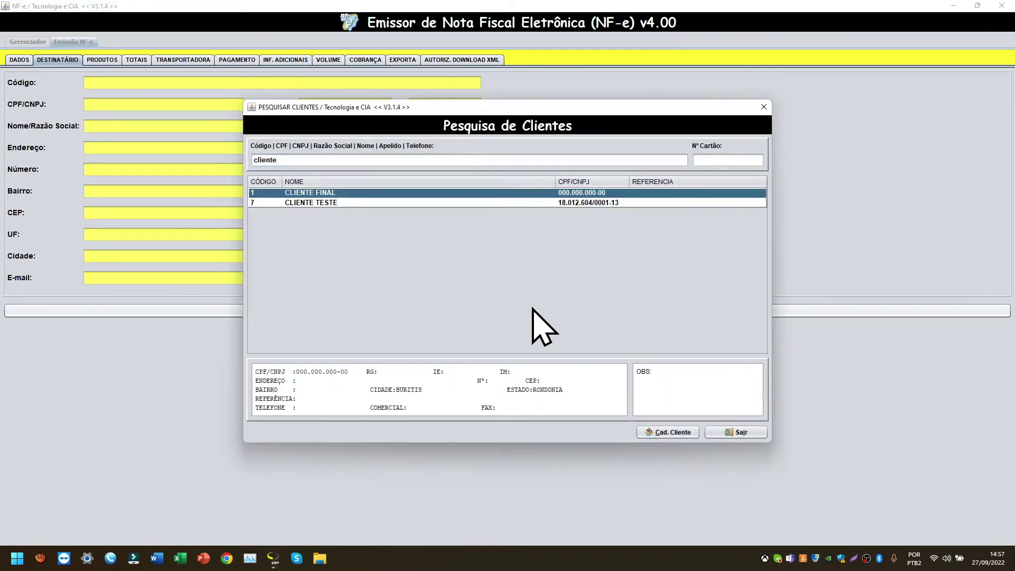
pyautogui.press('Down')
pyautogui.press('Return')
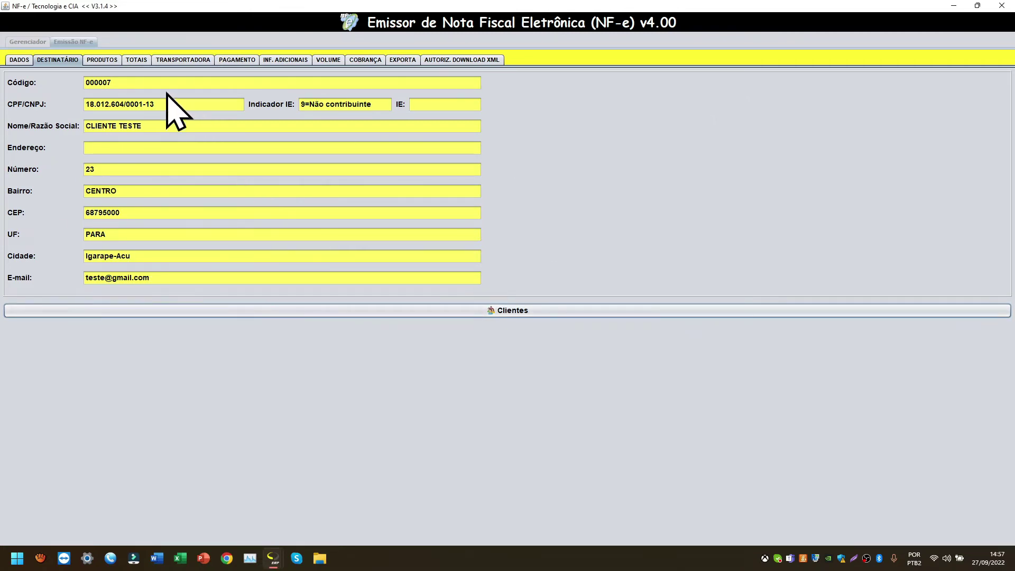
# Add the product with code 32 to the invoice items, accepting its default tax data, price and quantity
pyautogui.click(101, 60)
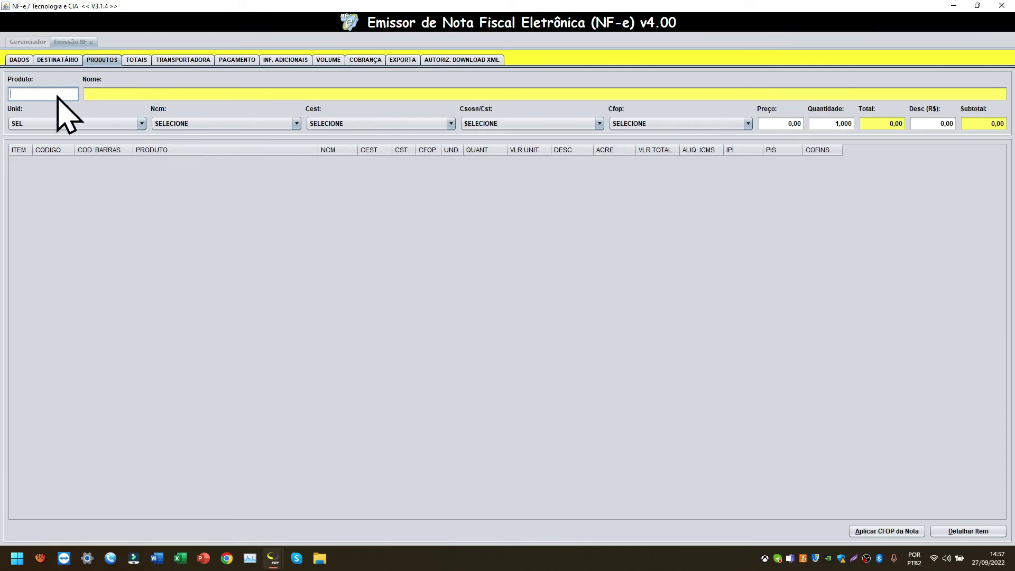
pyautogui.write('32')
pyautogui.press('Return')
pyautogui.press('Return')
pyautogui.press('Return')
pyautogui.press('Return')
pyautogui.press('Return')
pyautogui.press('Return')
pyautogui.press('Return')
pyautogui.press('Return')
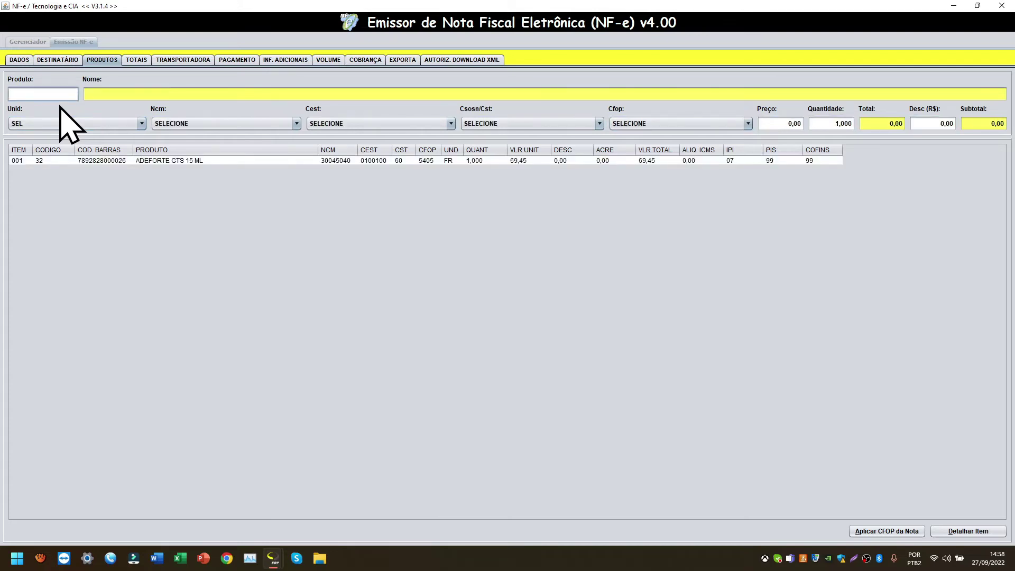
# Search the products by name for "abs" and load ABS ALWAYS SEC C/A DIA C/8 as the next item
pyautogui.press('Return')
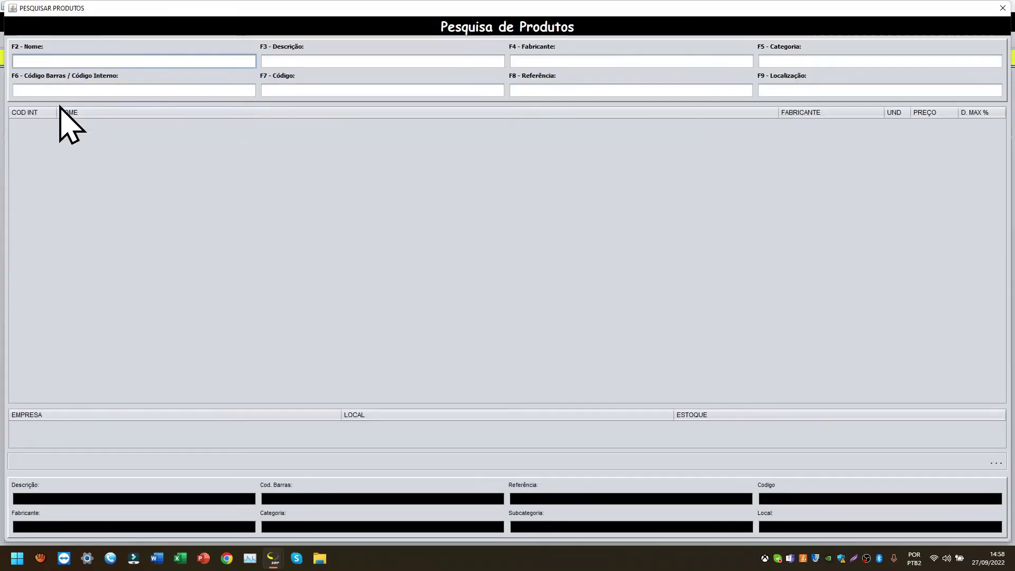
pyautogui.write('abs')
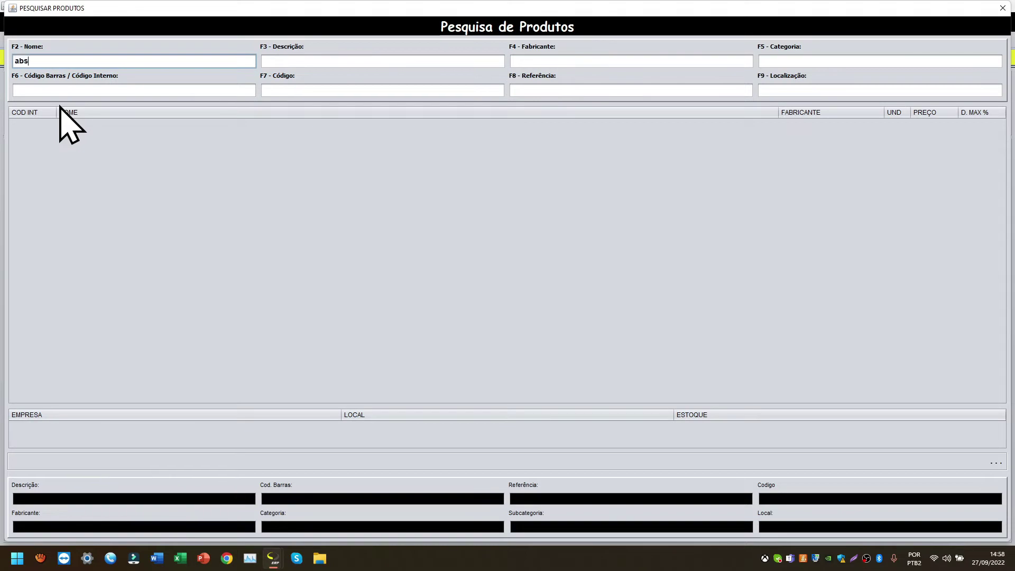
pyautogui.press('Return')
pyautogui.press('Down')
pyautogui.press('Down')
pyautogui.press('Down')
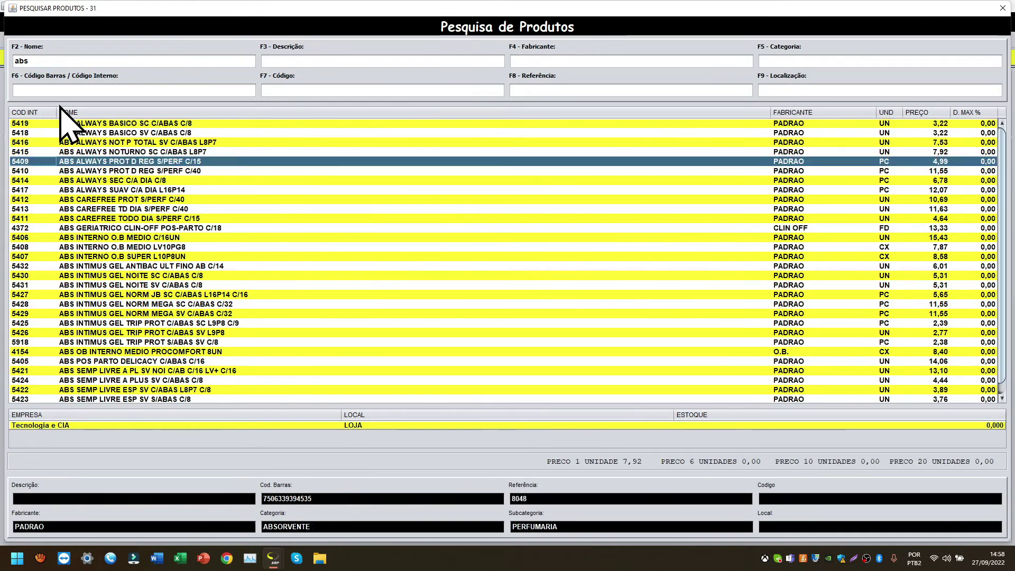
pyautogui.press('Return')
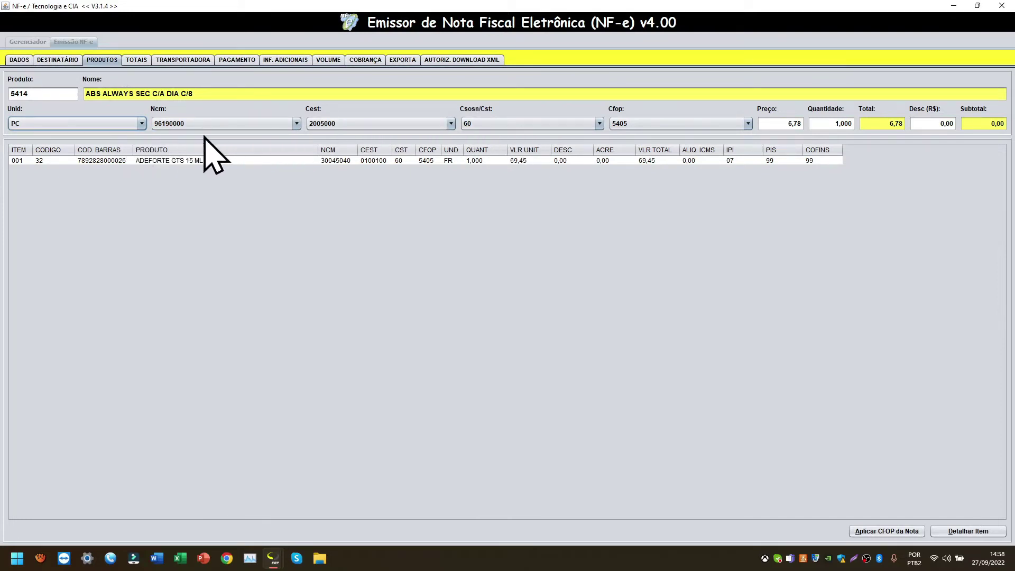
# Keep CST 60 and CFOP 5405 for the loaded product, set its quantity to 54 and add it to the invoice items
pyautogui.click(503, 127)
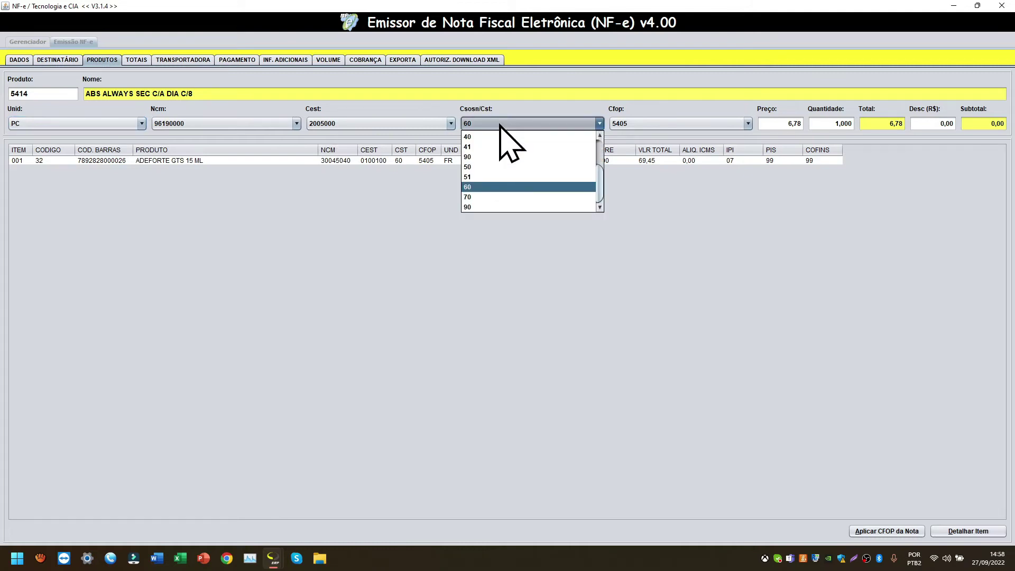
pyautogui.click(697, 126)
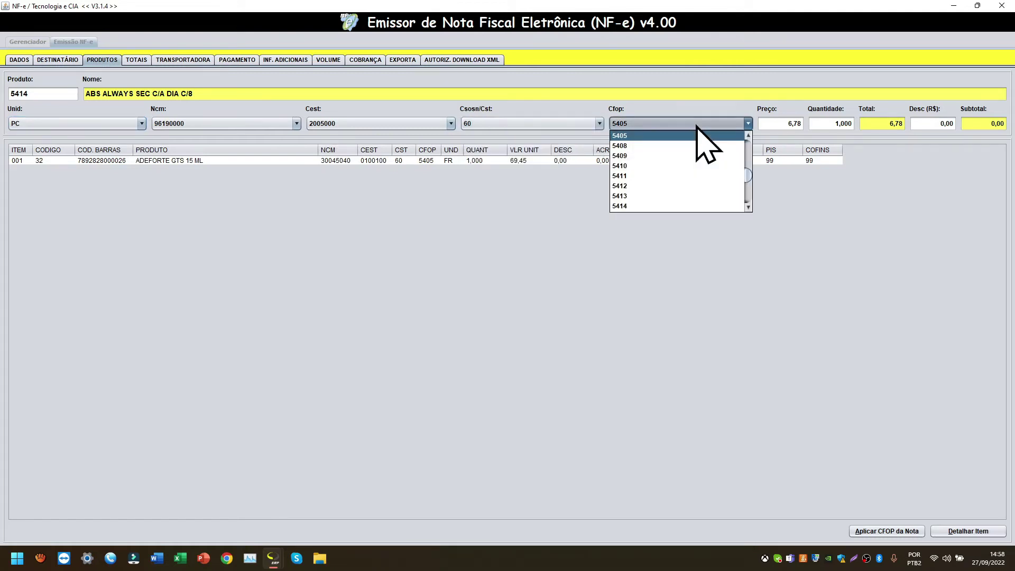
pyautogui.click(699, 134)
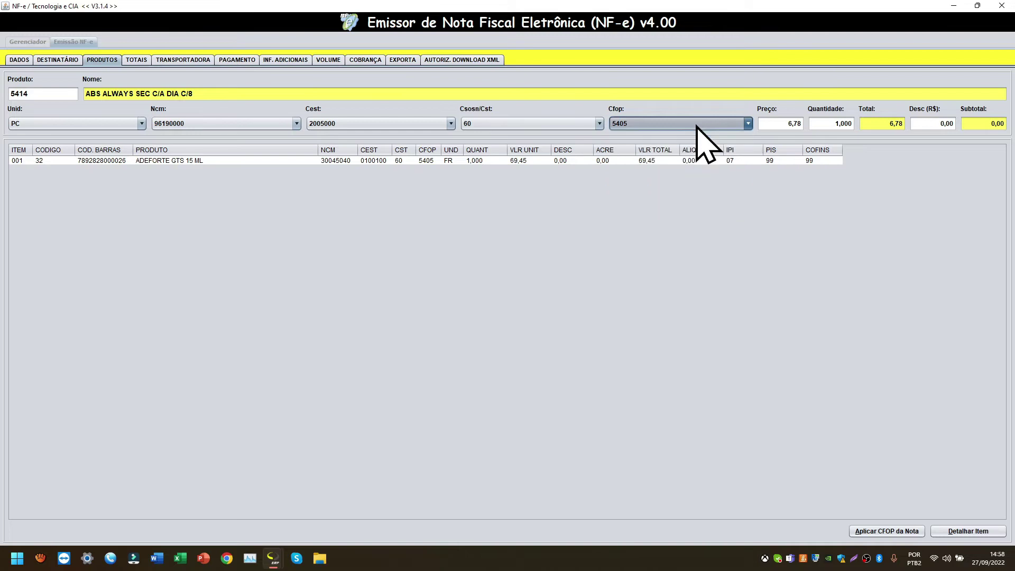
pyautogui.click(785, 126)
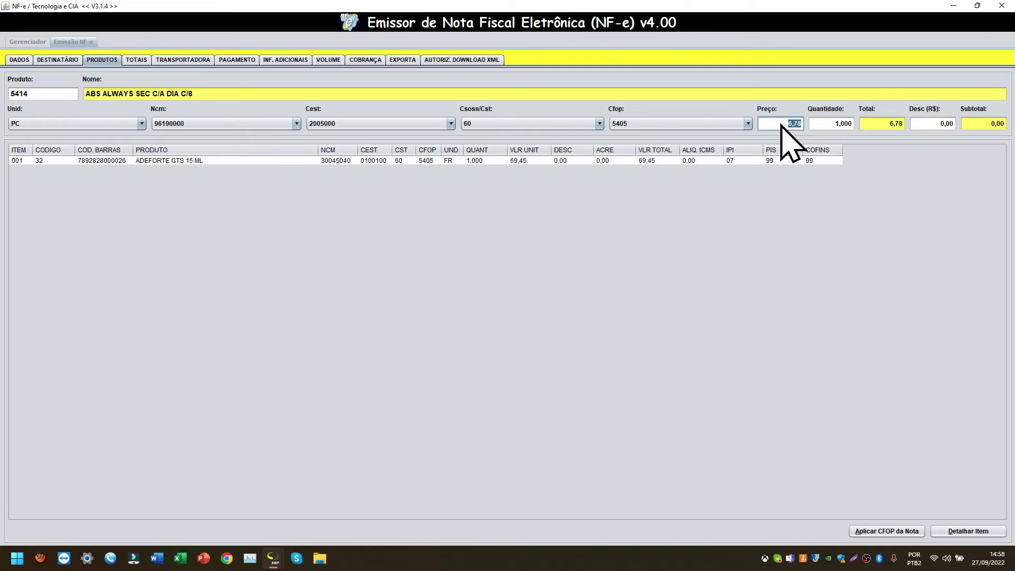
pyautogui.press('Tab')
pyautogui.write('54')
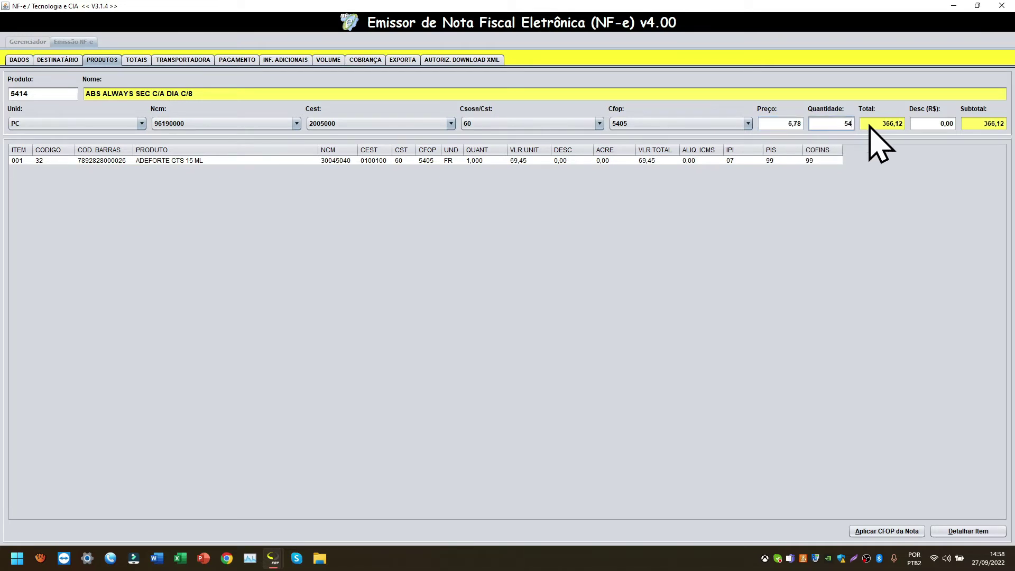
pyautogui.press('Tab')
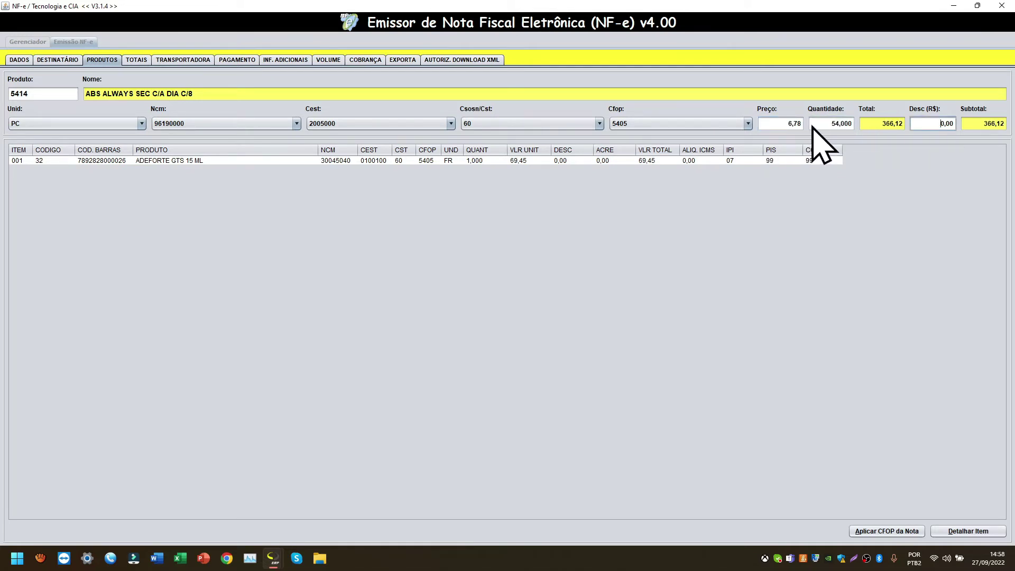
pyautogui.press('Return')
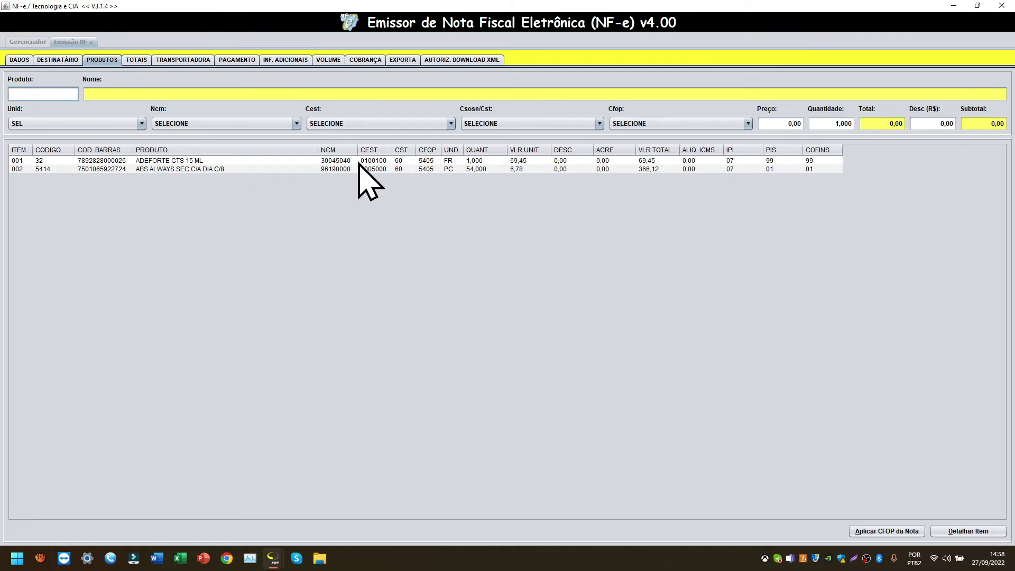
# Review the invoice totals and carrier options, and set the freight mode to Sem Ocorrência de Transporte
pyautogui.click(136, 59)
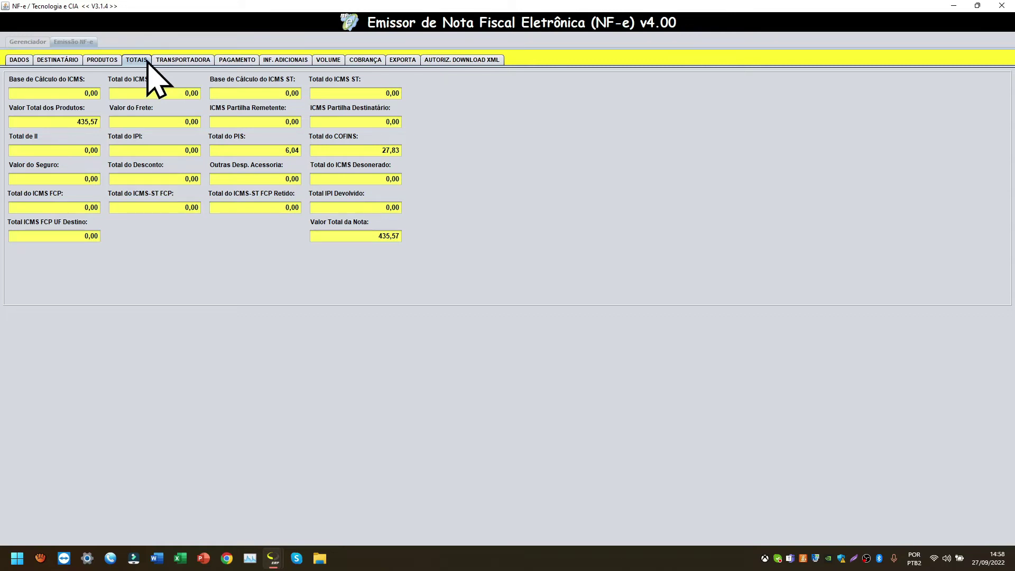
pyautogui.click(168, 62)
pyautogui.click(182, 84)
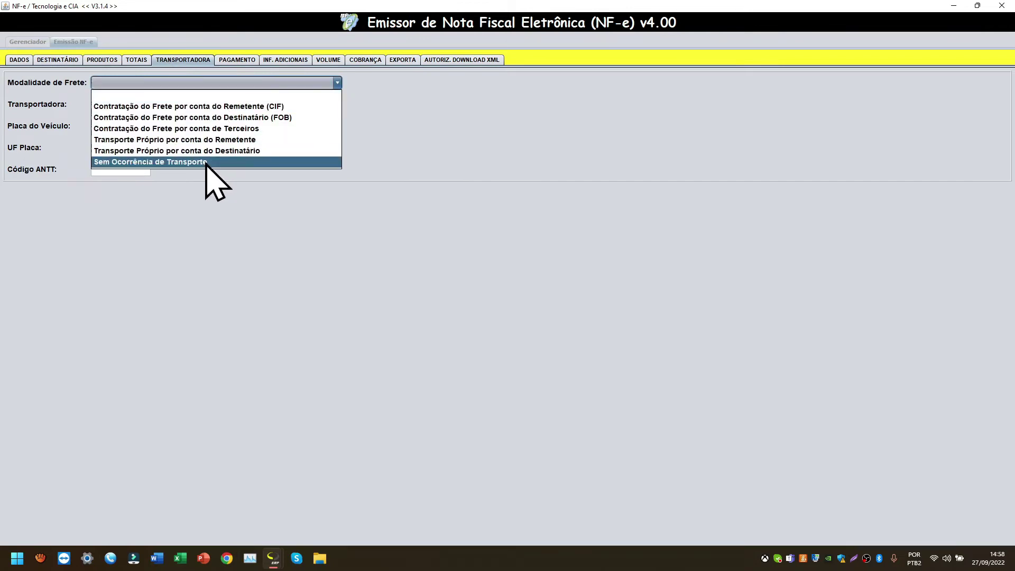
pyautogui.click(212, 229)
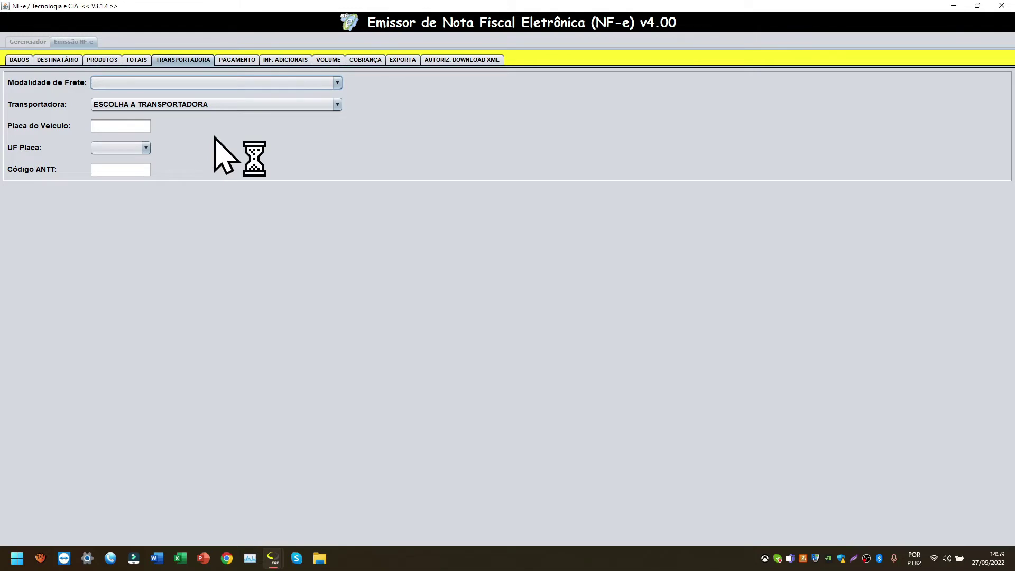
pyautogui.click(337, 103)
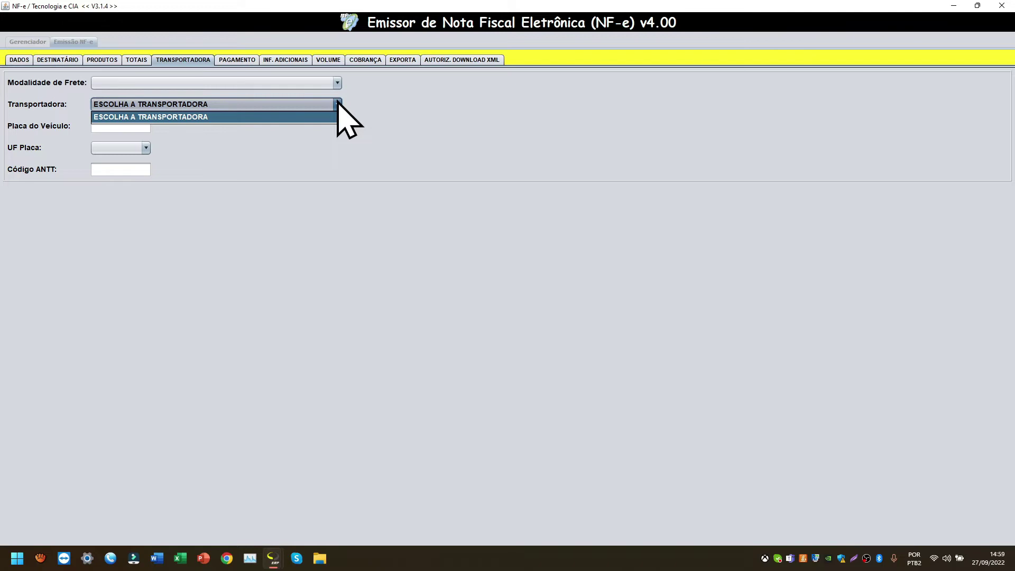
pyautogui.click(216, 136)
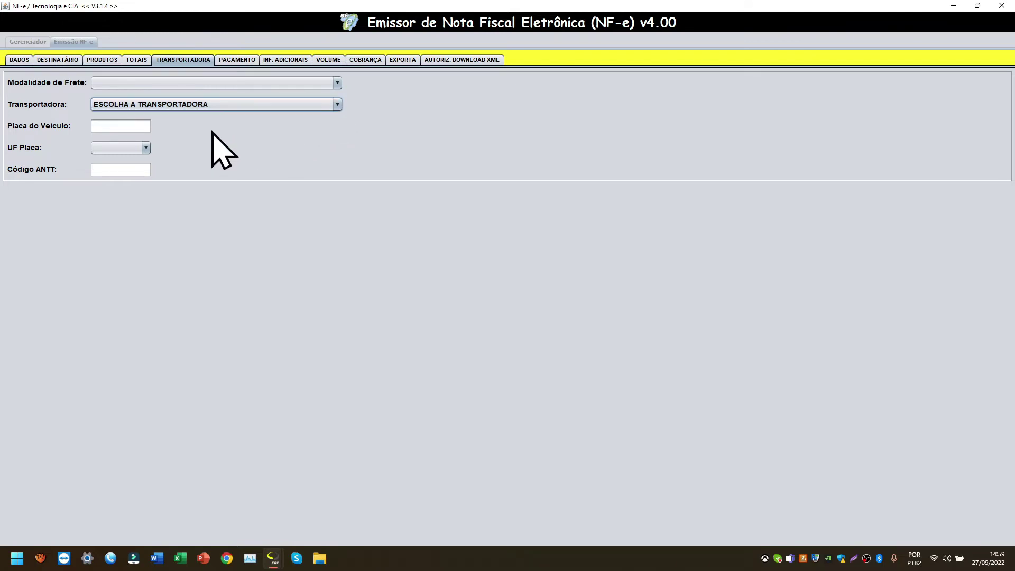
pyautogui.click(228, 82)
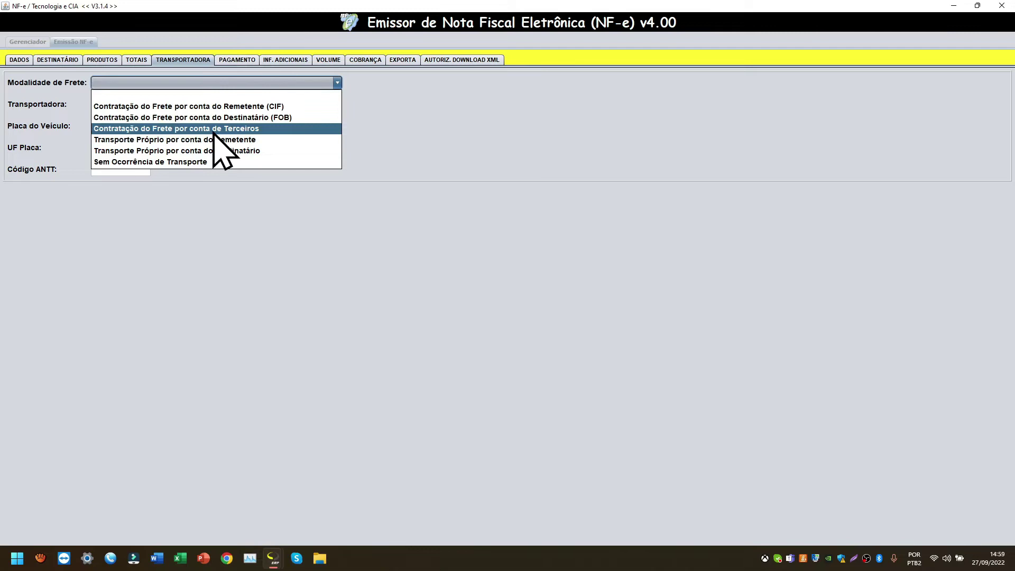
pyautogui.click(253, 162)
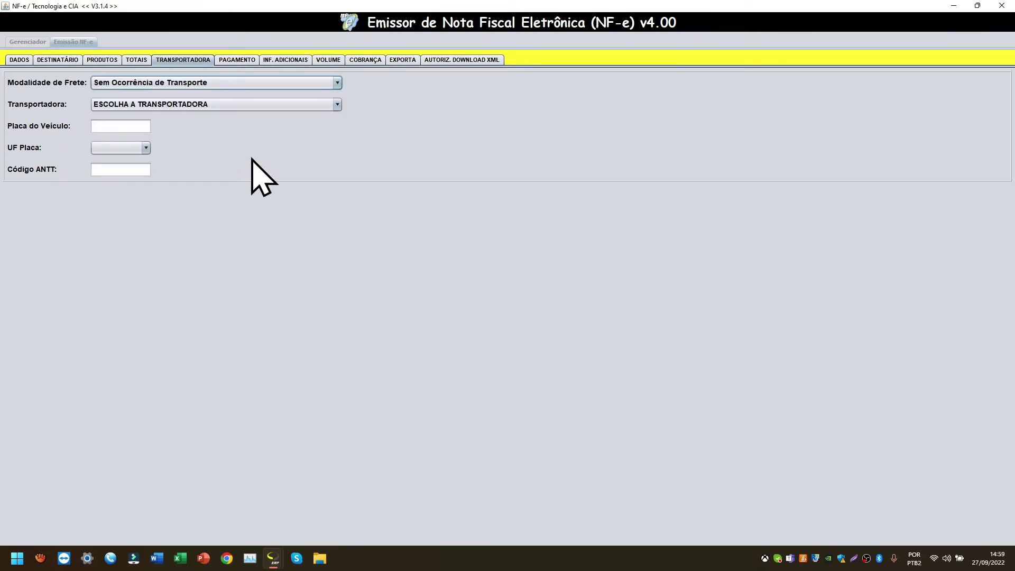
# Add a DINHEIRO payment for the full invoice value of 435,57
pyautogui.click(236, 60)
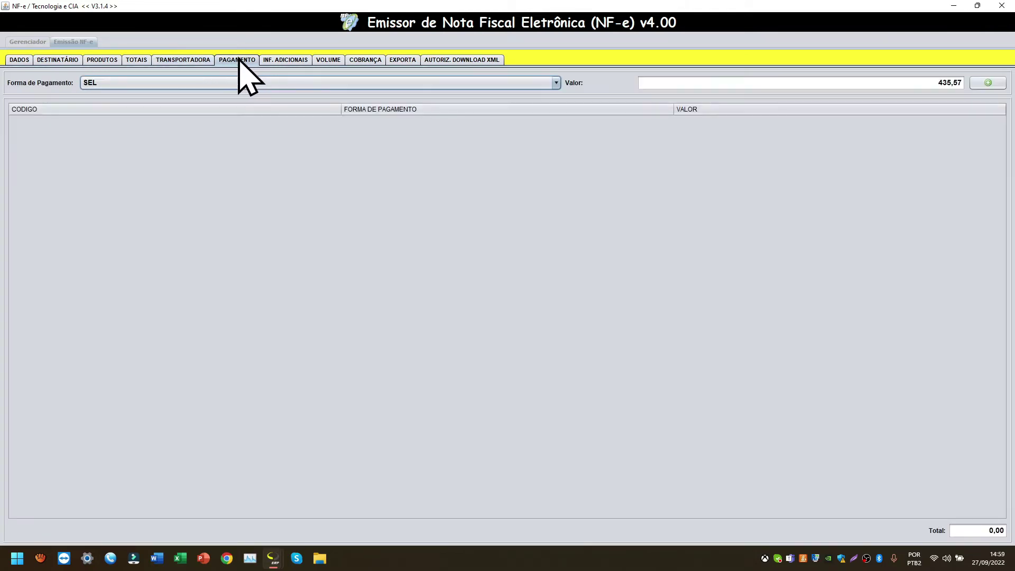
pyautogui.click(556, 82)
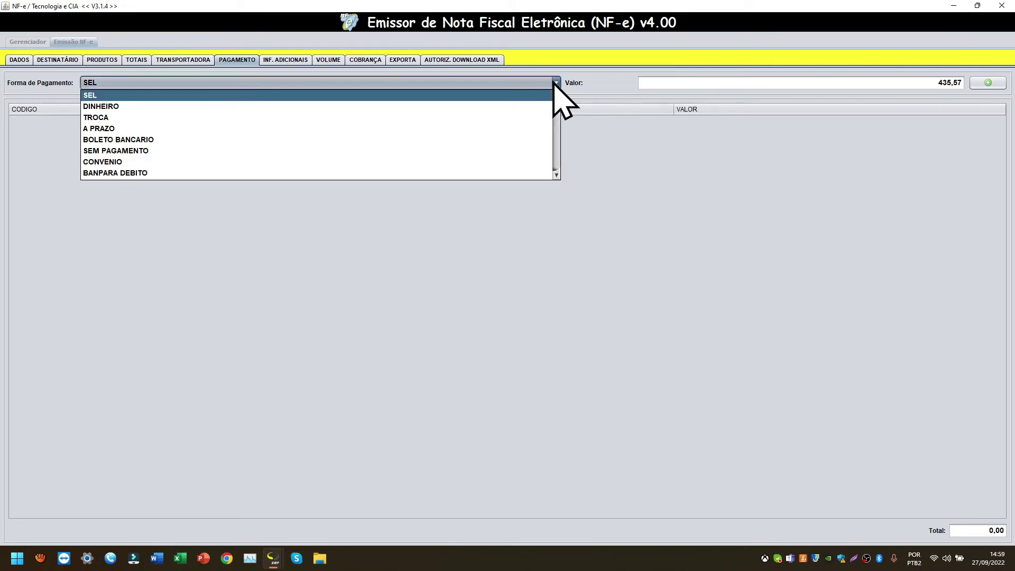
pyautogui.click(217, 105)
pyautogui.press('Tab')
pyautogui.click(1002, 85)
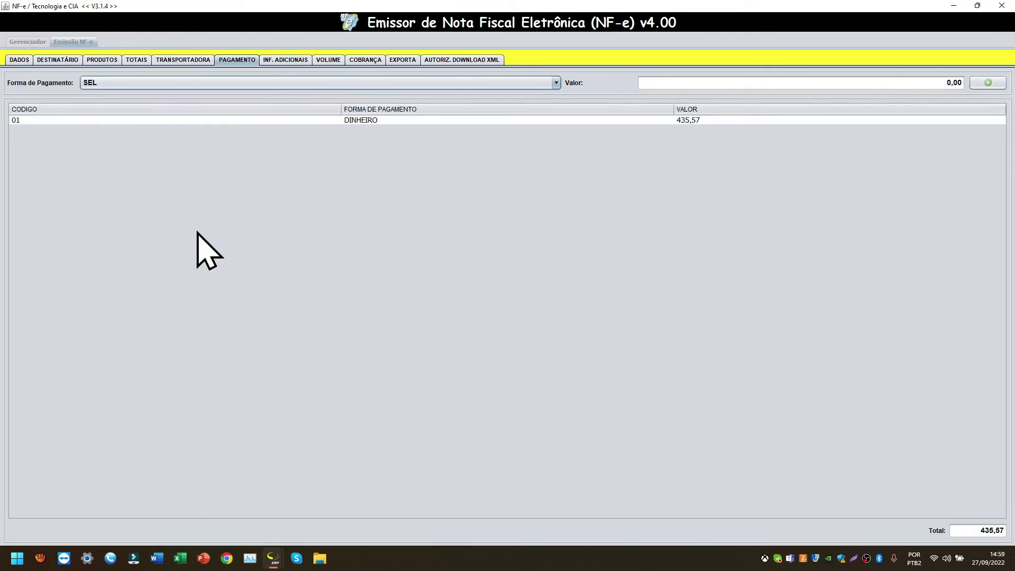
# Insert the standard Simples Nacional text into the taxpayer's complementary information and view the volume fields
pyautogui.click(286, 59)
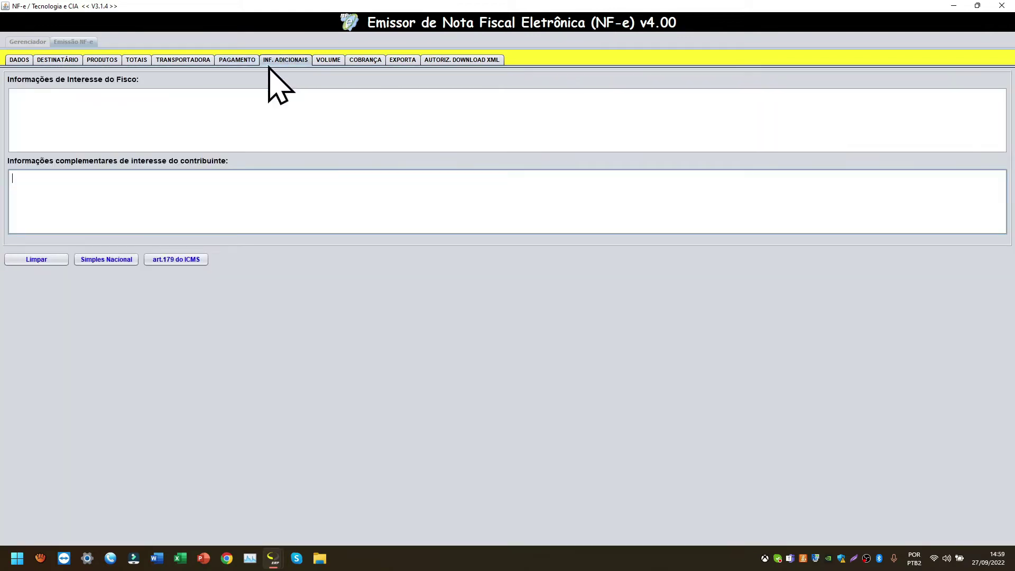
pyautogui.click(100, 260)
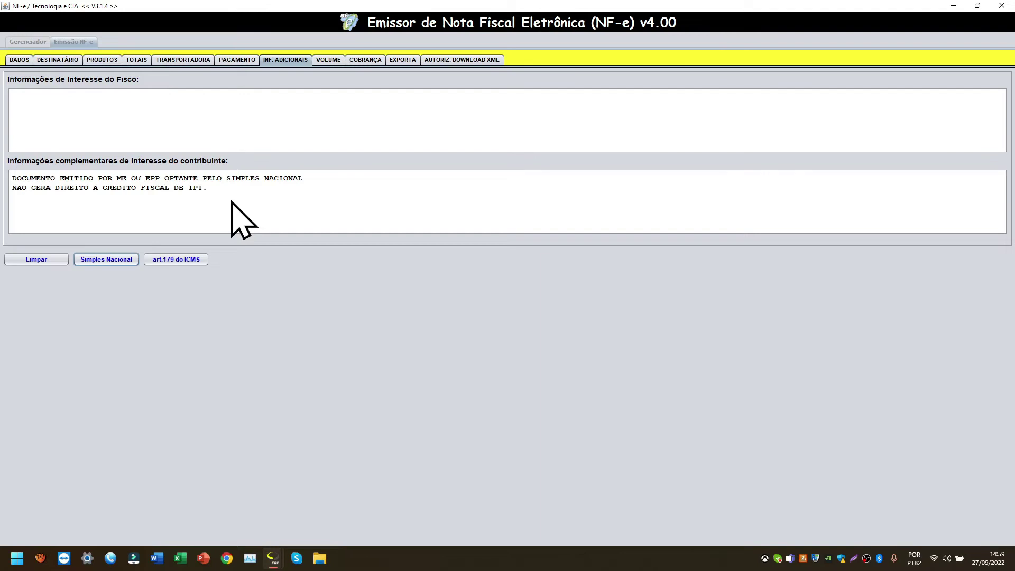
pyautogui.click(328, 60)
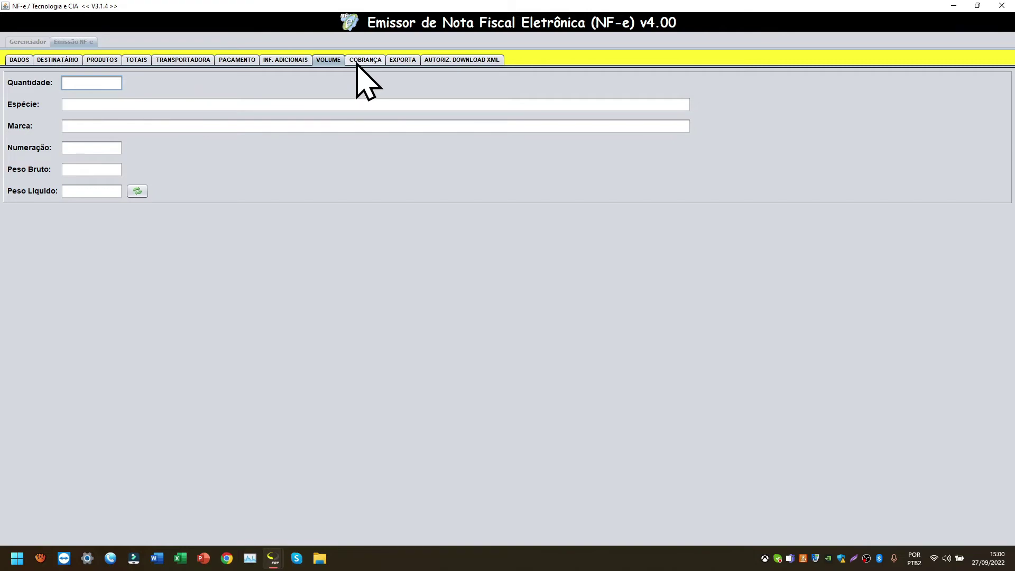
# Fill in the billing data with invoice number 1, original value 500,00, discount 25,00 and net value 475,00
pyautogui.click(357, 62)
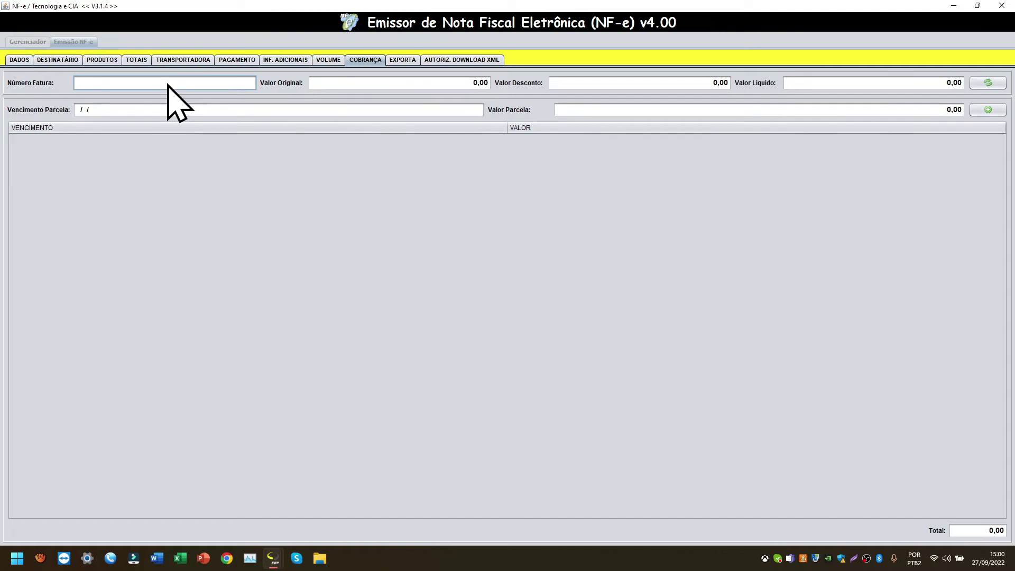
pyautogui.write('1')
pyautogui.click(419, 84)
pyautogui.write('500')
pyautogui.press('Tab')
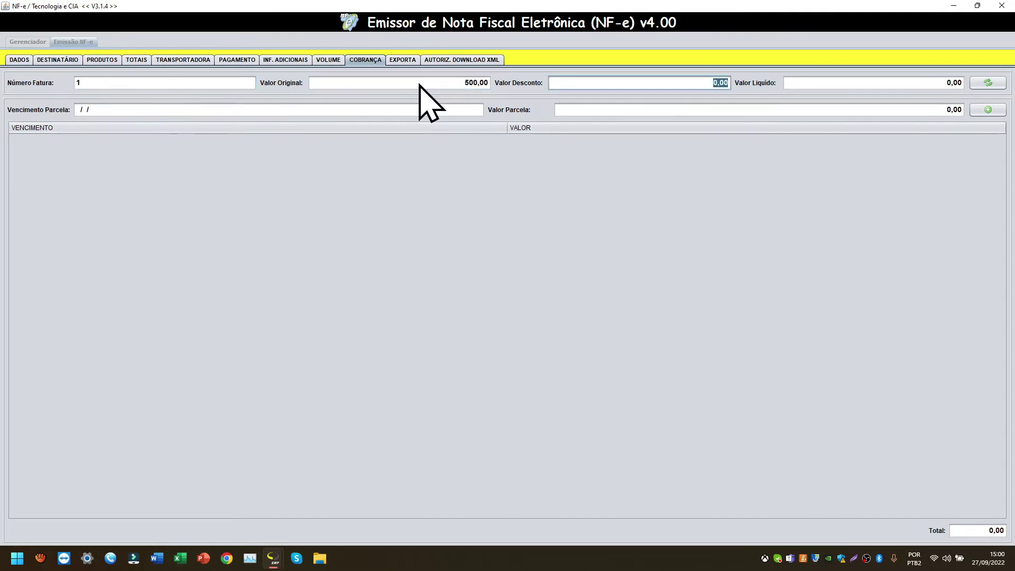
pyautogui.write('25')
pyautogui.press('Tab')
pyautogui.write('475')
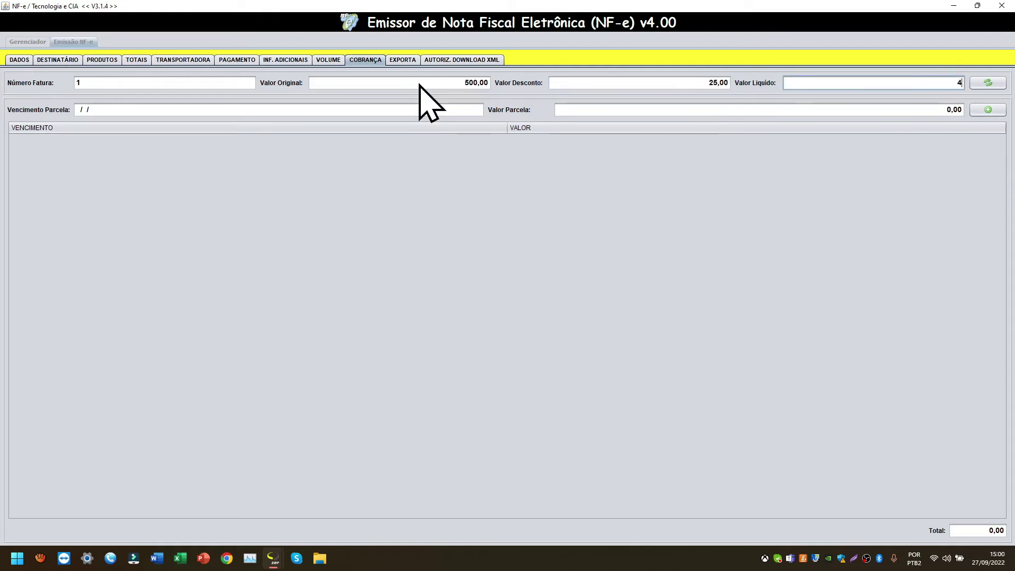
pyautogui.press('Tab')
pyautogui.press('Tab')
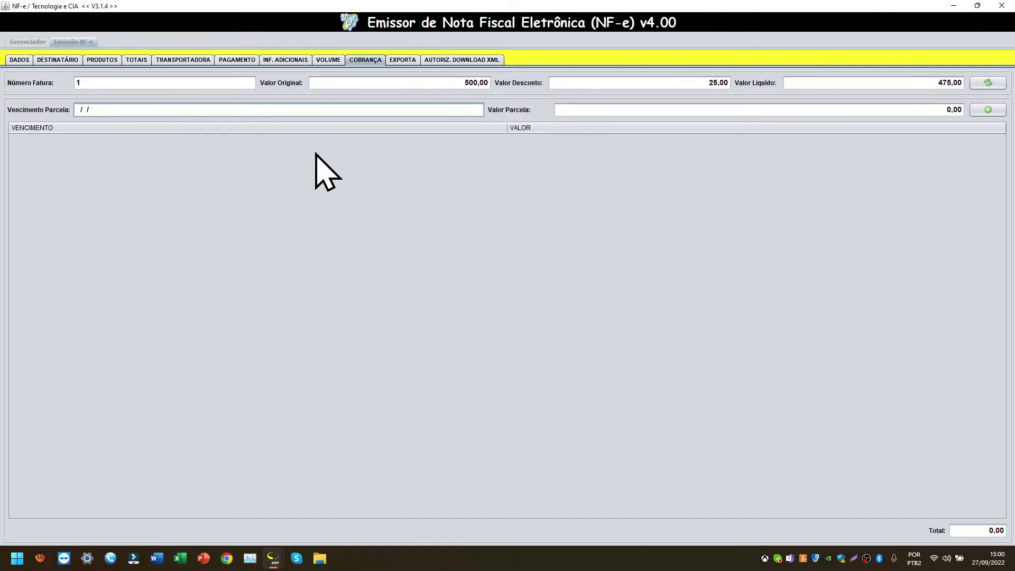
# Add a billing installment of 475,00 due on 27/10/2022 and select it in the list
pyautogui.write('27102022')
pyautogui.click(592, 111)
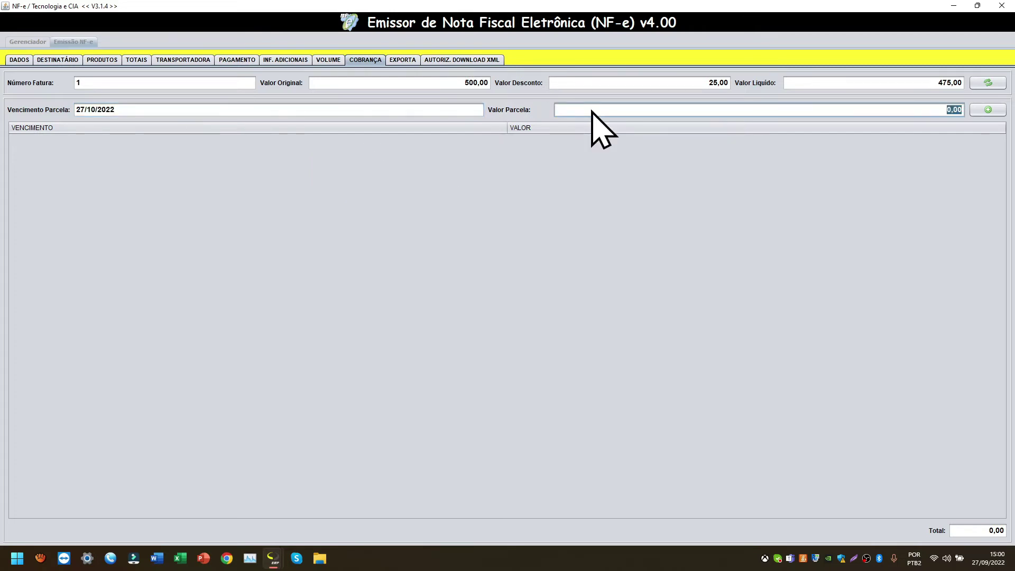
pyautogui.write('475')
pyautogui.press('Tab')
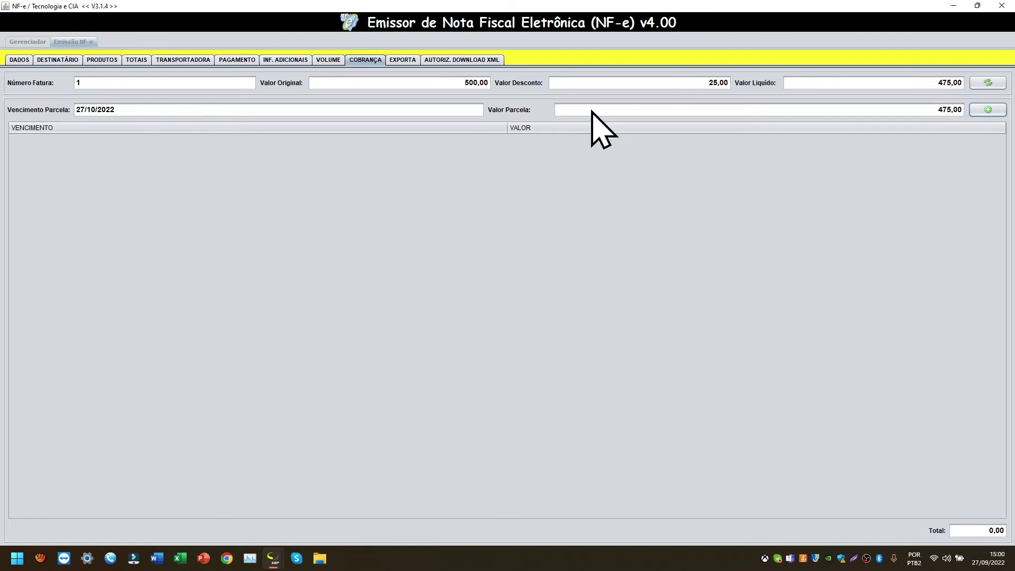
pyautogui.click(988, 109)
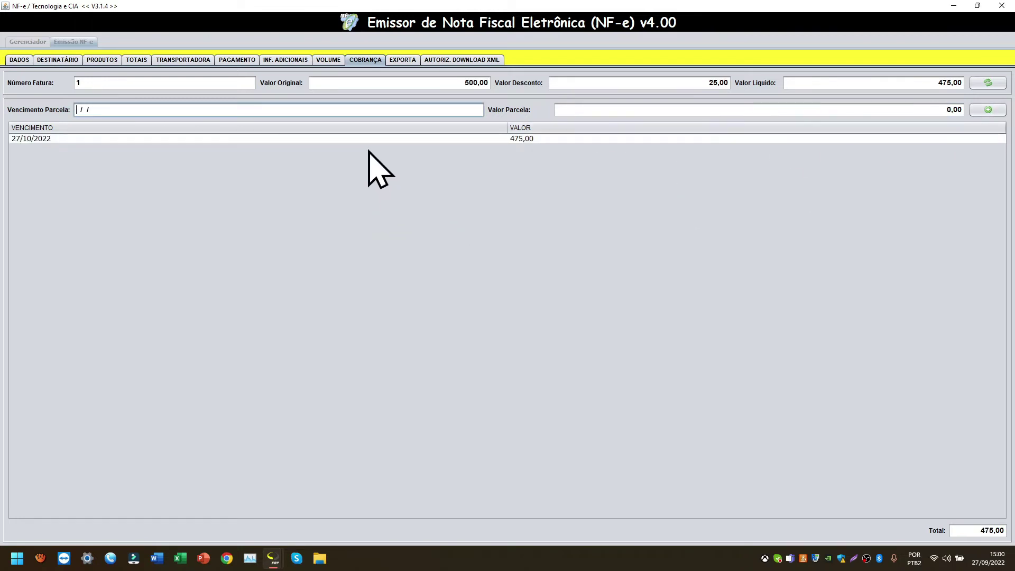
pyautogui.click(383, 139)
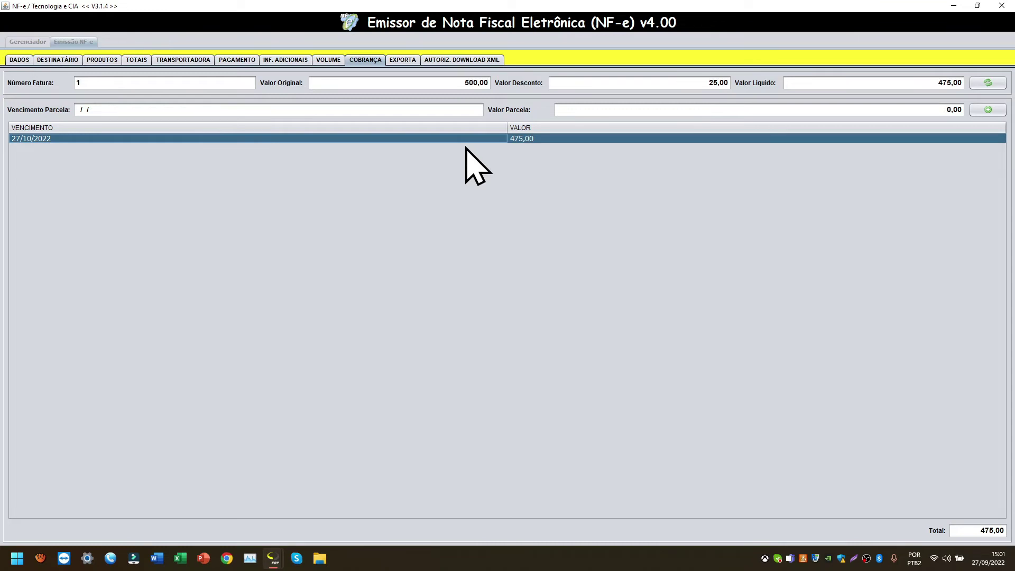
# Examine the export shipping fields and the CPF/CNPJ fields for authorizing XML downloads
pyautogui.click(399, 62)
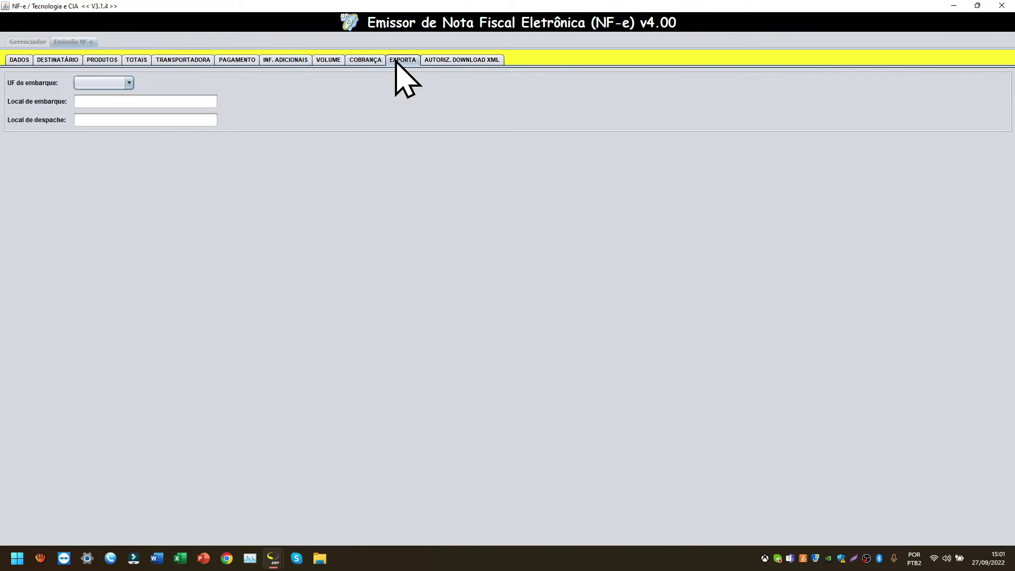
pyautogui.click(118, 83)
pyautogui.click(118, 83)
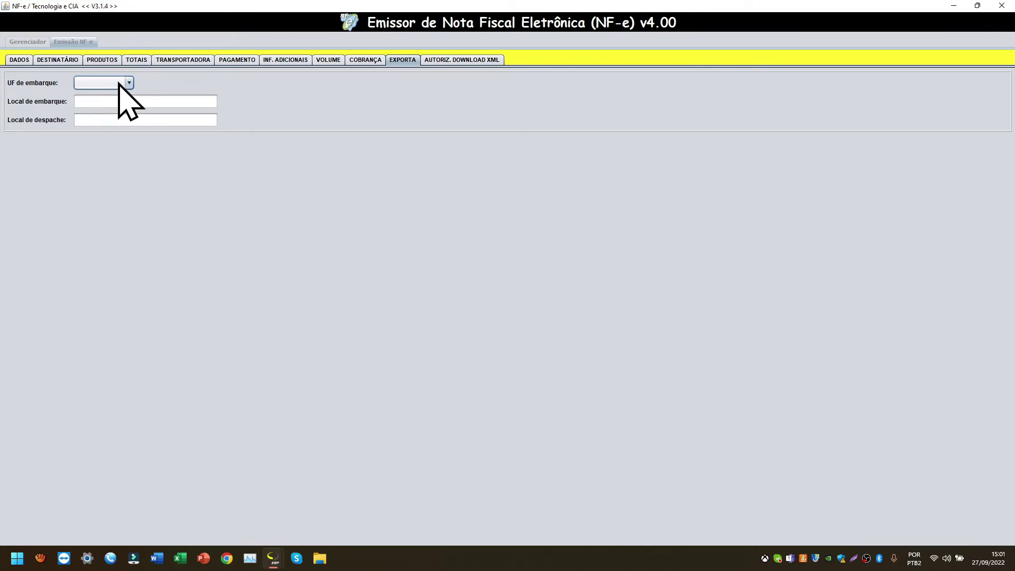
pyautogui.click(462, 60)
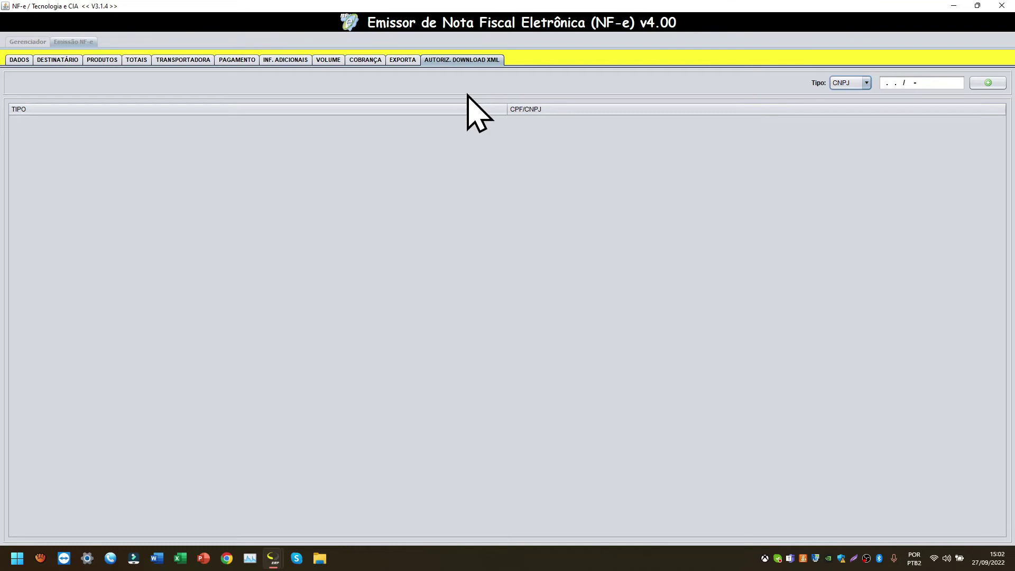
pyautogui.click(892, 84)
pyautogui.click(991, 82)
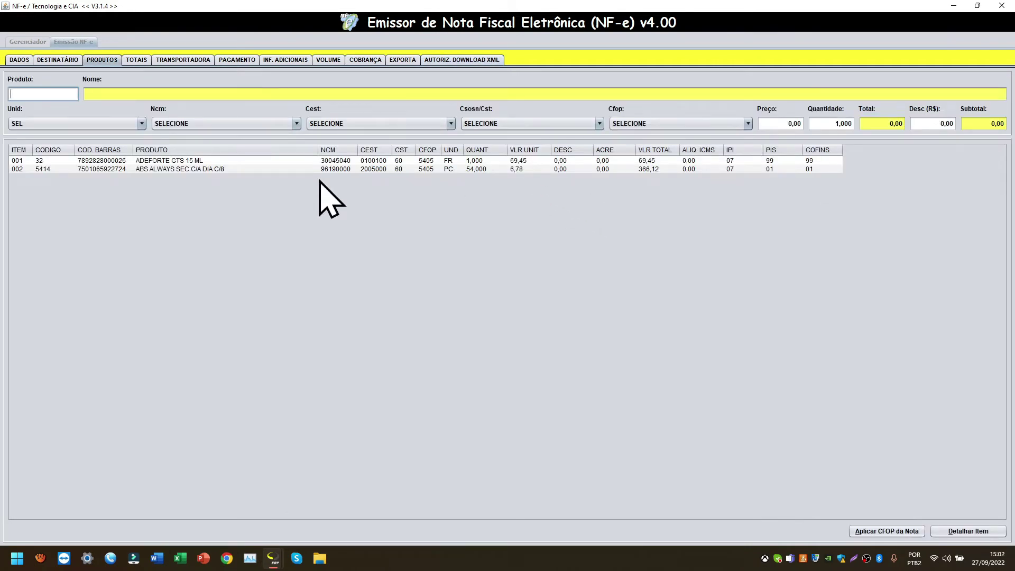
# Examine the general data and ICMS details of the ADEFORTE GTS 15 ML item, then close the details unsaved
pyautogui.click(286, 160)
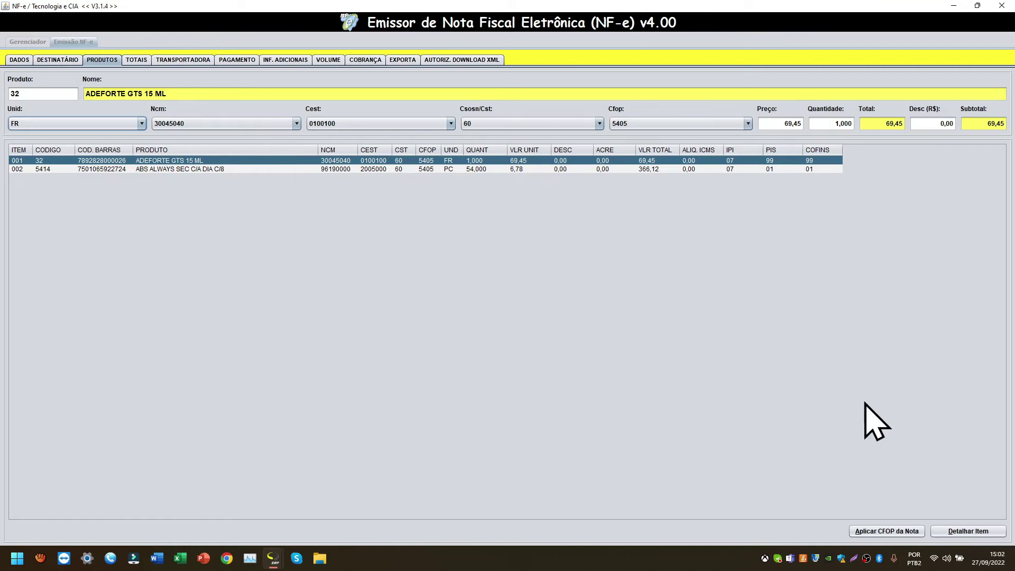
pyautogui.click(959, 531)
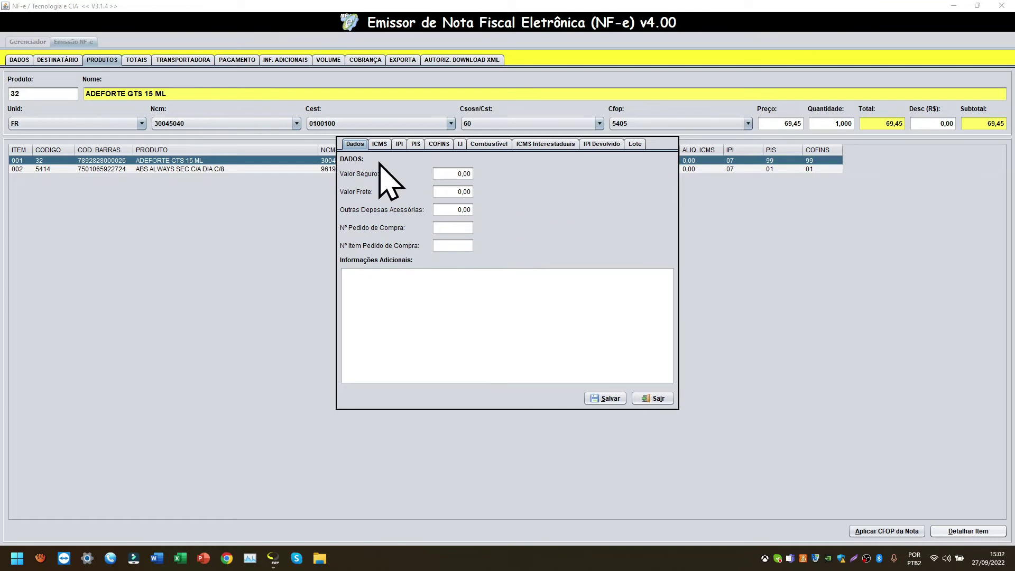
pyautogui.click(454, 175)
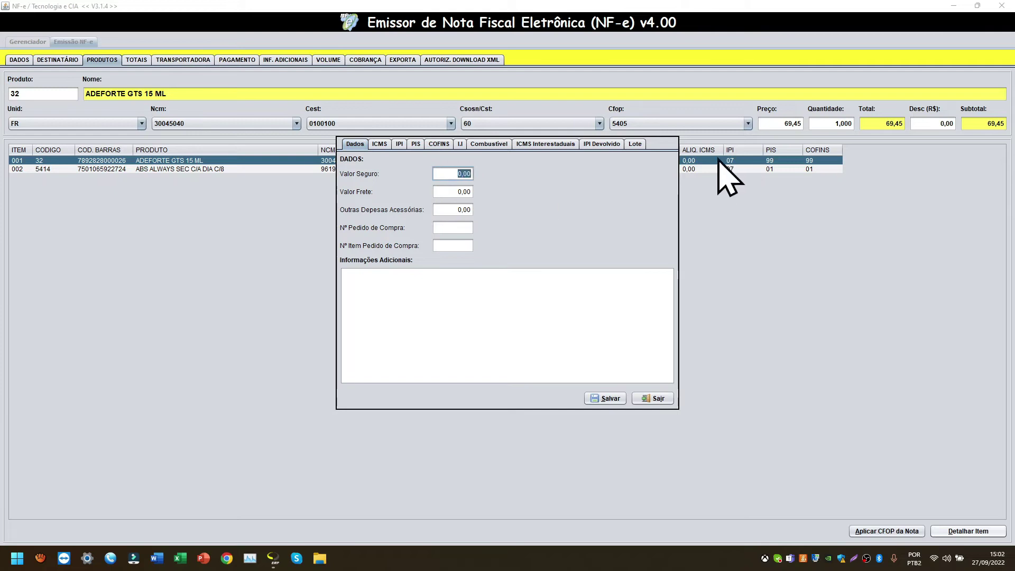
pyautogui.click(452, 192)
pyautogui.click(456, 210)
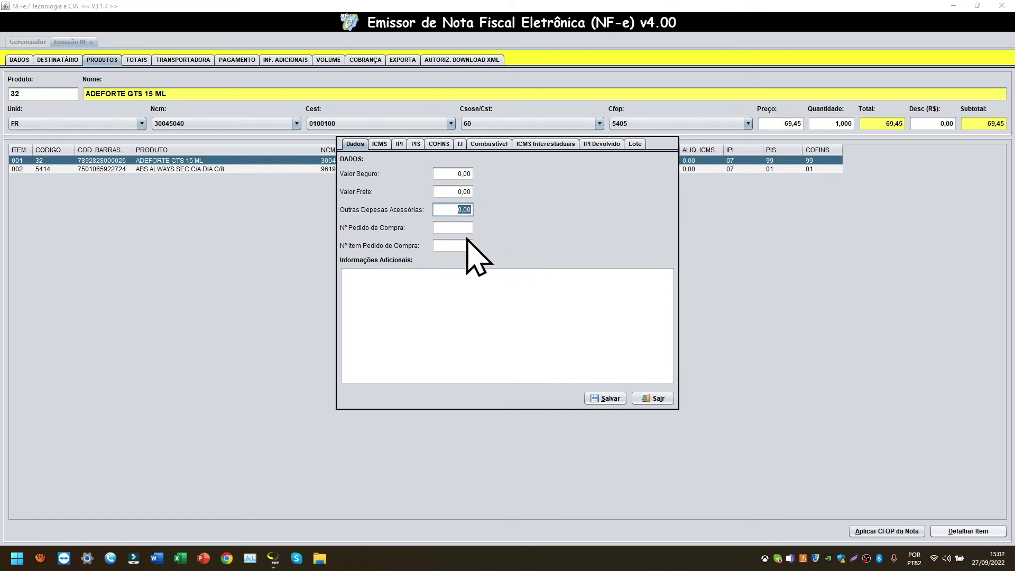
pyautogui.click(380, 143)
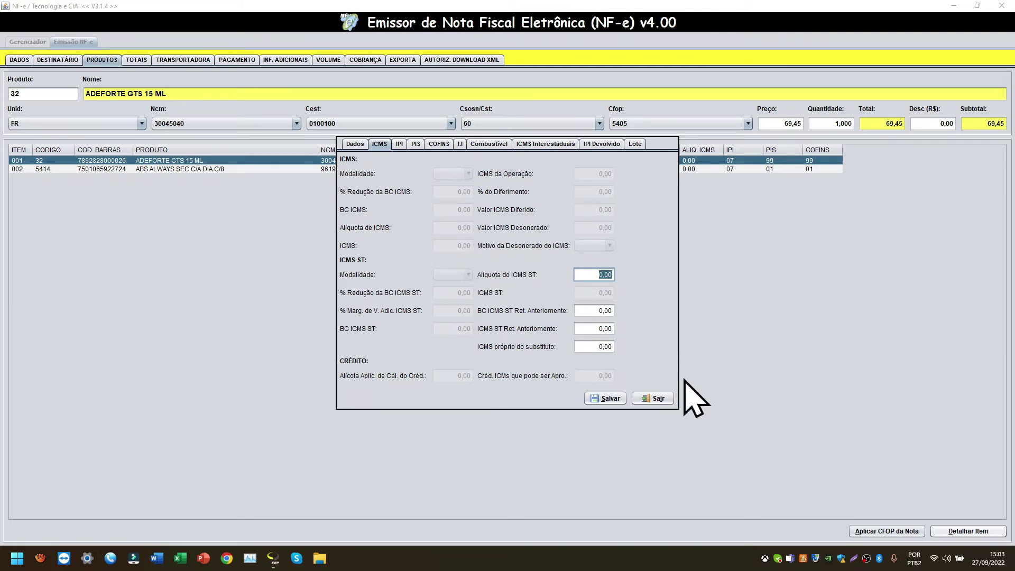
pyautogui.click(655, 399)
# Change the CST of the ADEFORTE GTS 15 ML item to 90 and update it in the invoice items
pyautogui.click(511, 166)
pyautogui.click(510, 160)
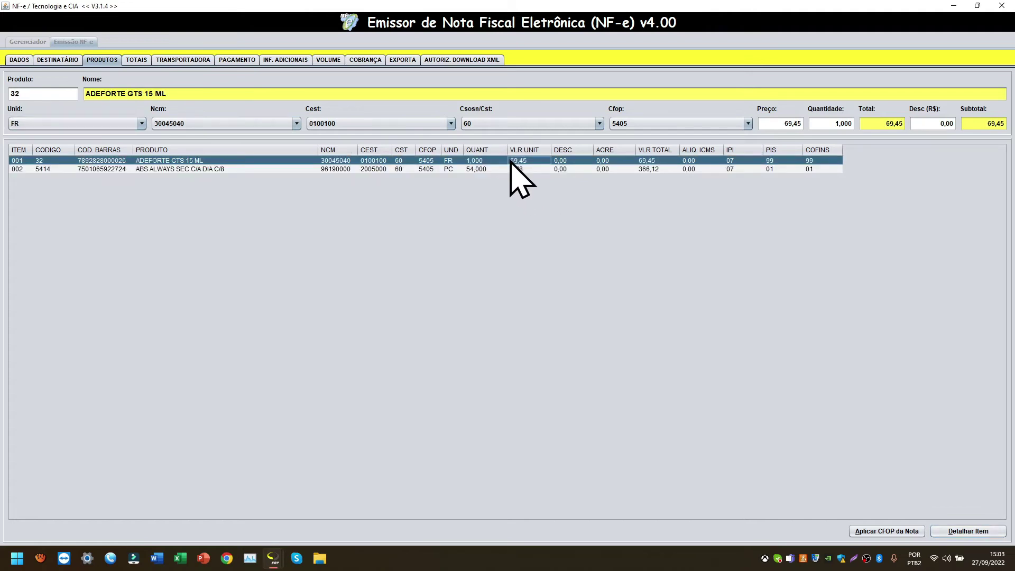
pyautogui.click(520, 126)
pyautogui.scroll(2, 527, 166)
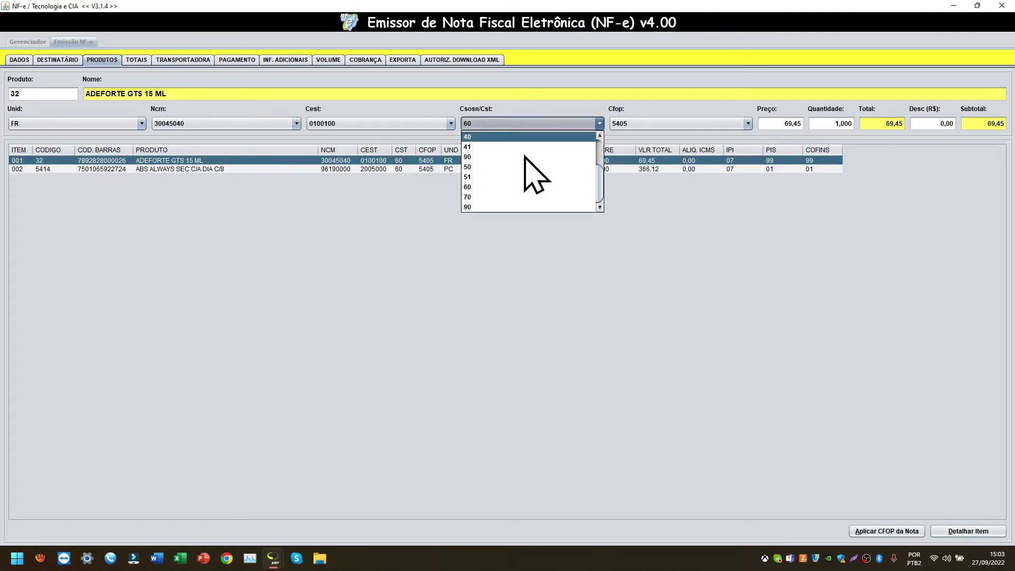
pyautogui.click(514, 209)
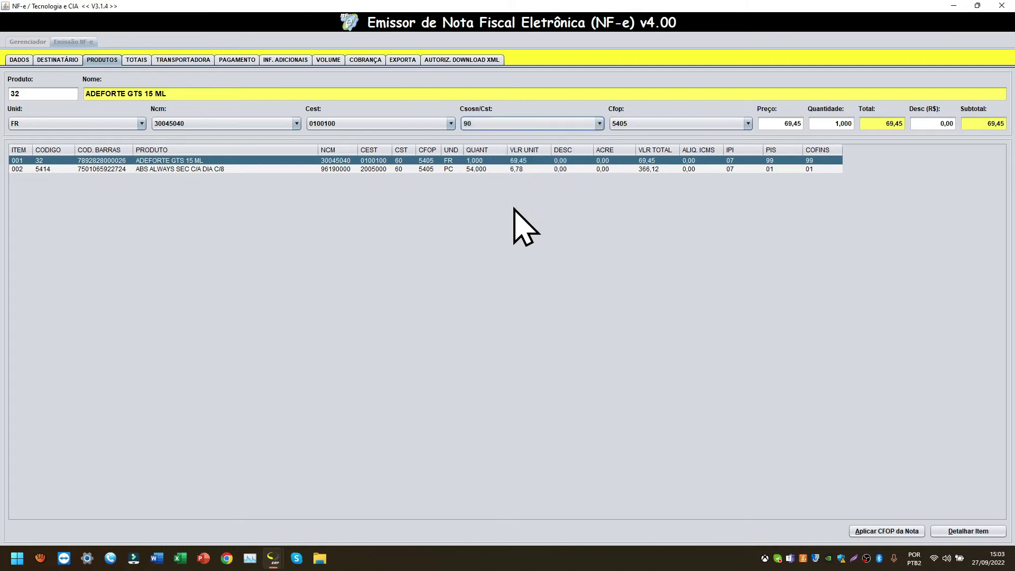
pyautogui.press('Tab')
pyautogui.press('Tab')
pyautogui.press('Tab')
pyautogui.press('Return')
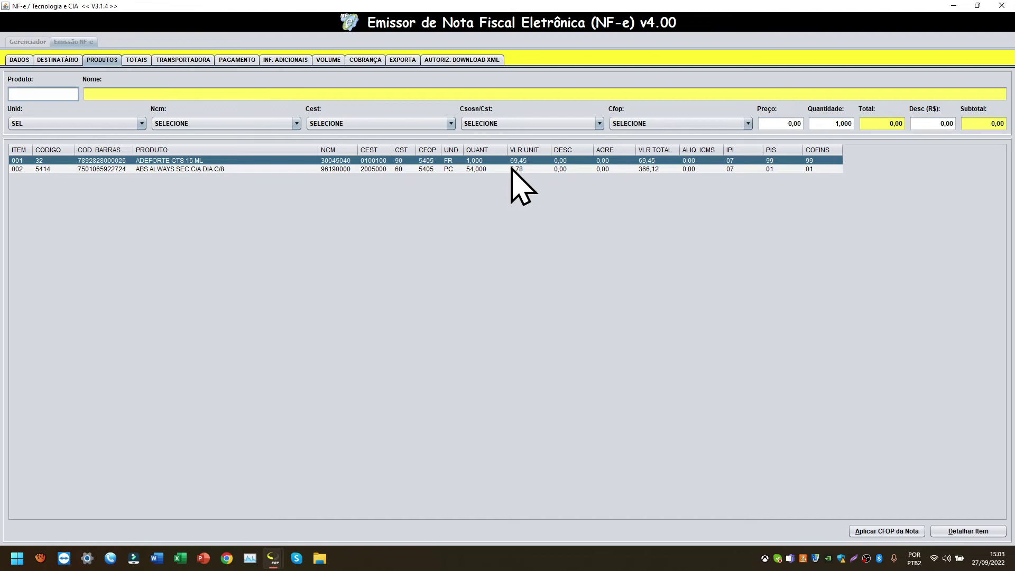
# Review the ICMS fields offered for the ADEFORTE GTS 15 ML item under CST 90, then close its details
pyautogui.click(509, 161)
pyautogui.click(964, 532)
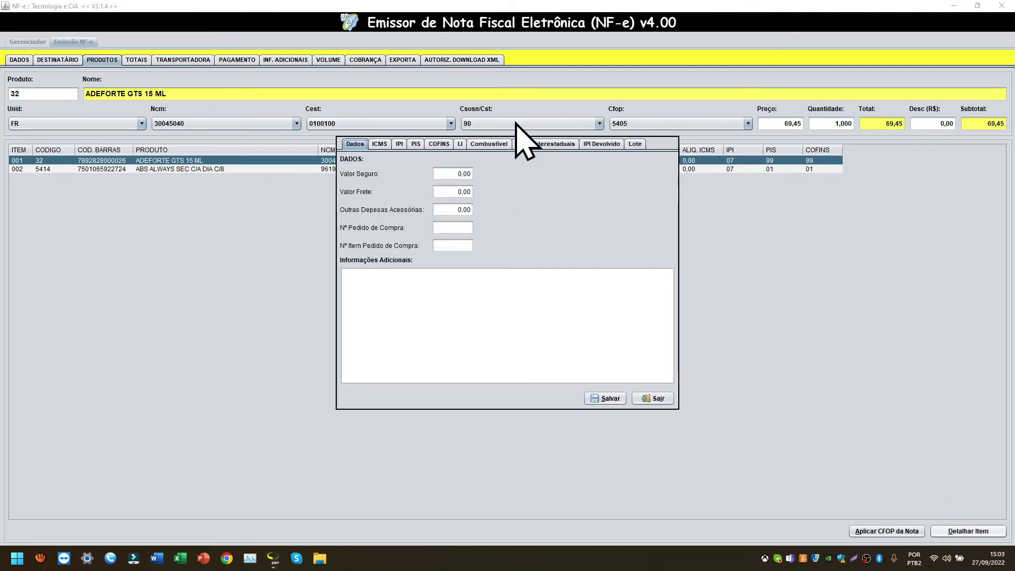
pyautogui.click(381, 145)
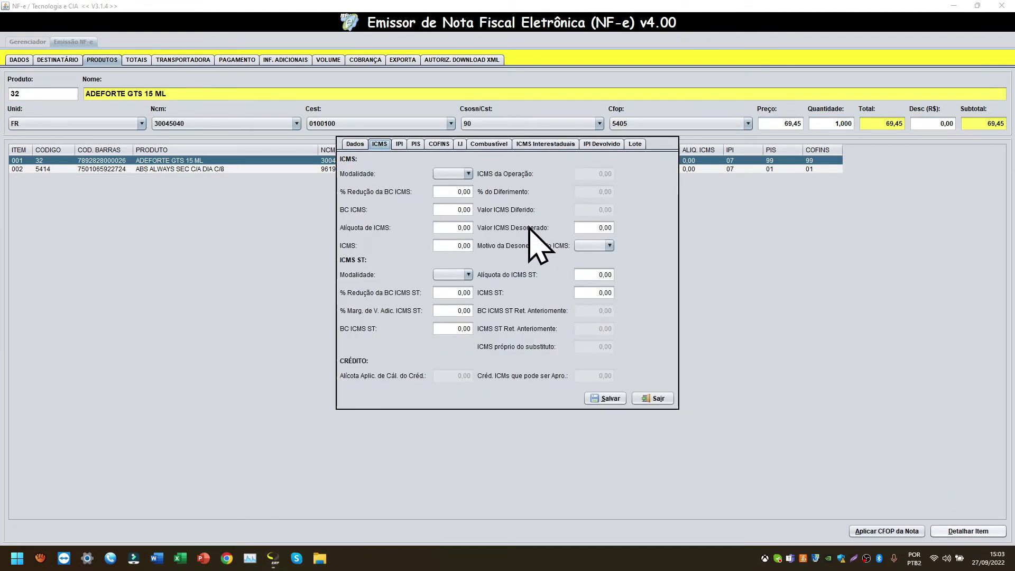
pyautogui.click(356, 145)
pyautogui.click(649, 400)
# Select CST 90 again for the ADEFORTE GTS 15 ML item and open its ICMS details
pyautogui.click(482, 160)
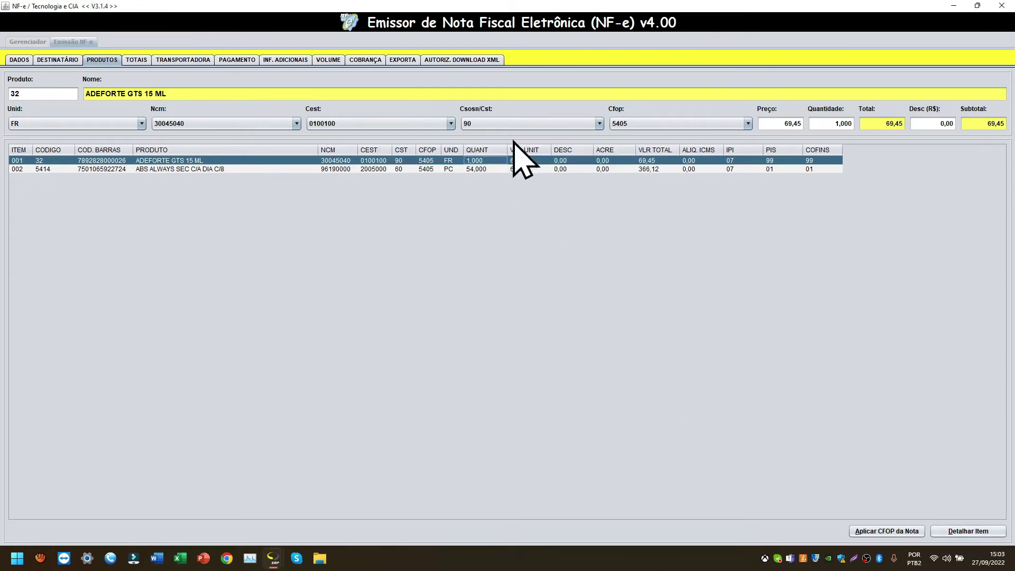
pyautogui.click(529, 124)
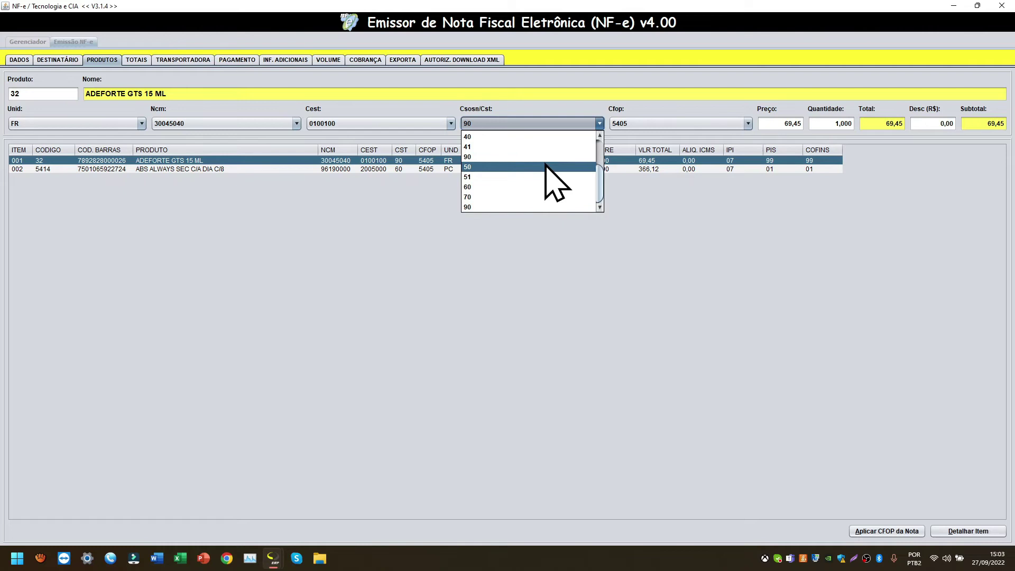
pyautogui.click(485, 207)
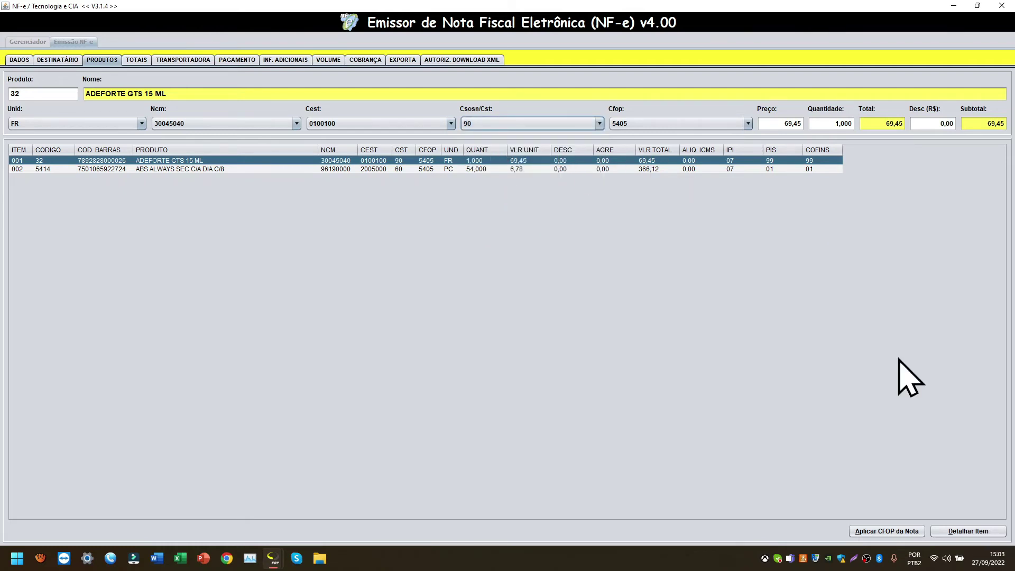
pyautogui.click(959, 531)
pyautogui.click(382, 144)
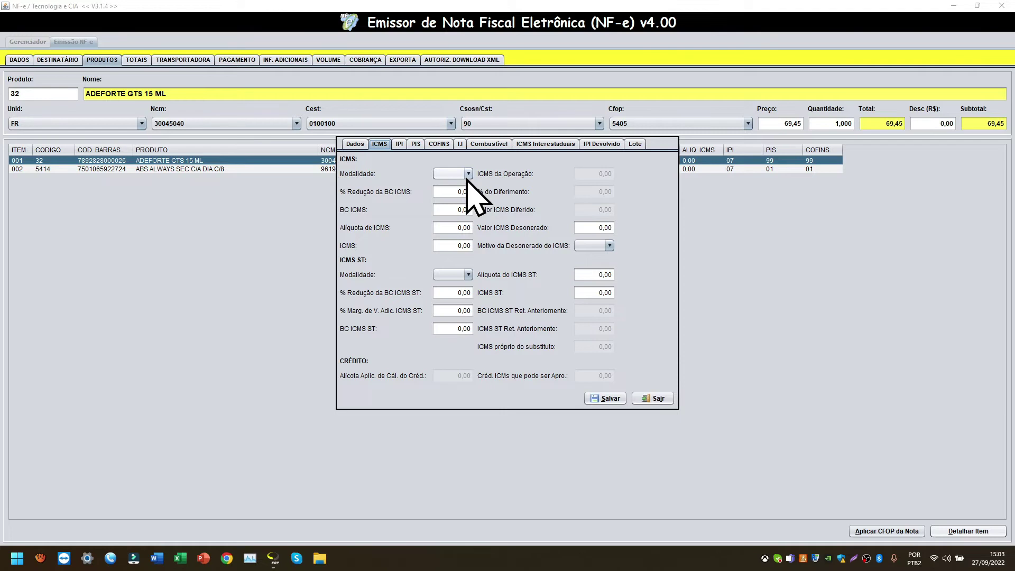
# Set the item's IPI code to 53 with the calculation type %
pyautogui.click(401, 144)
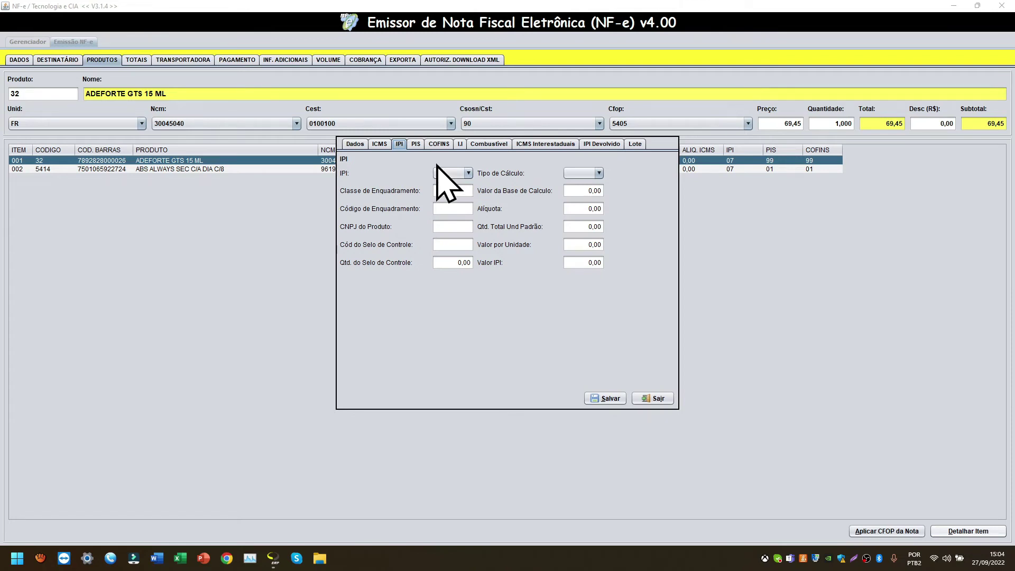
pyautogui.click(469, 173)
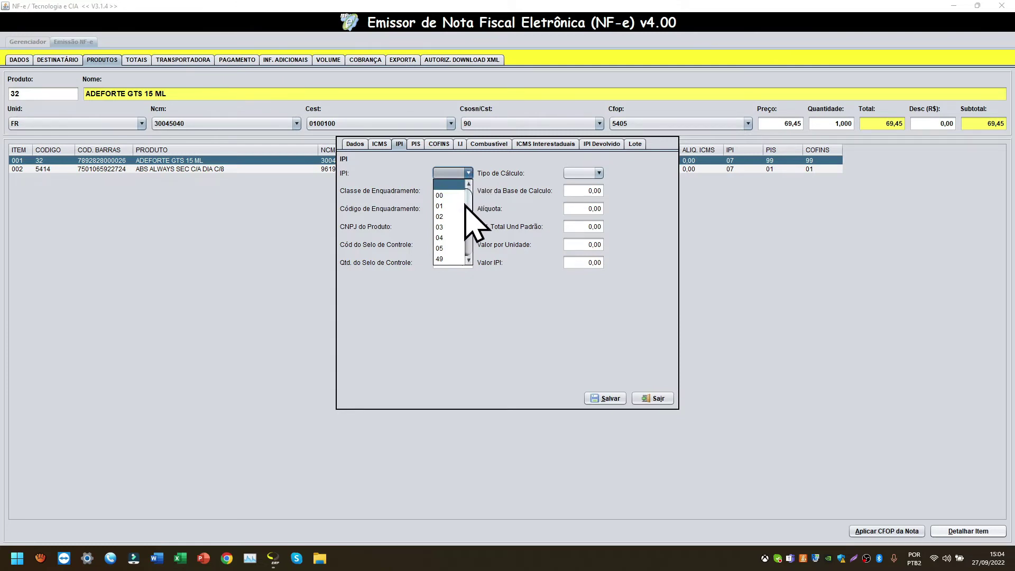
pyautogui.scroll(-1, 466, 205)
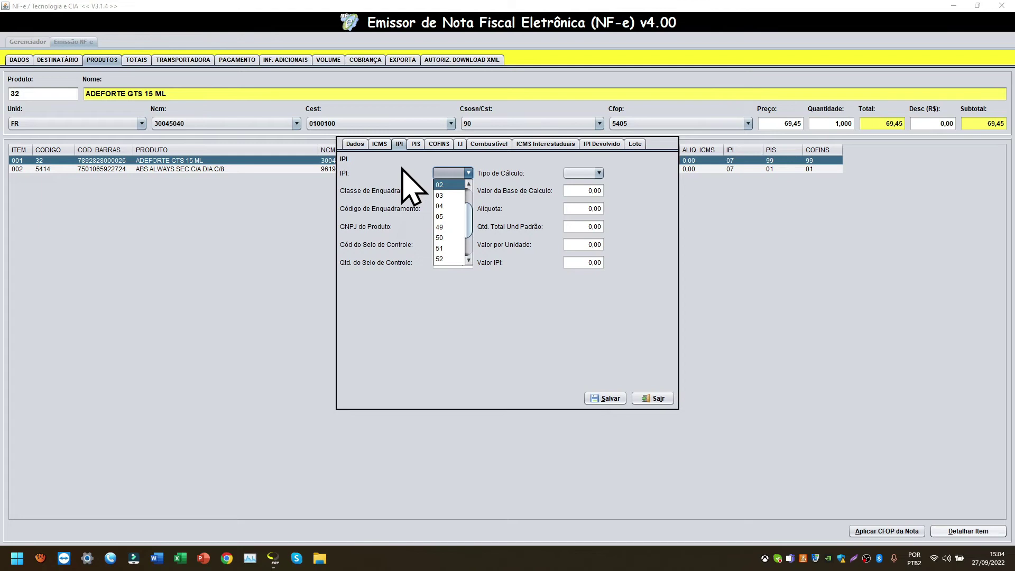
pyautogui.scroll(-2, 458, 222)
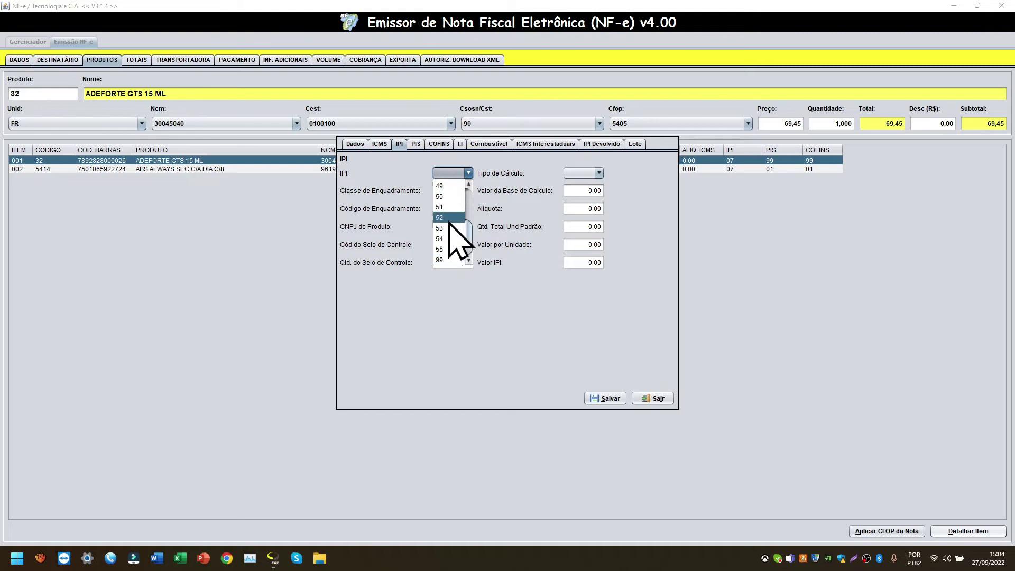
pyautogui.click(452, 228)
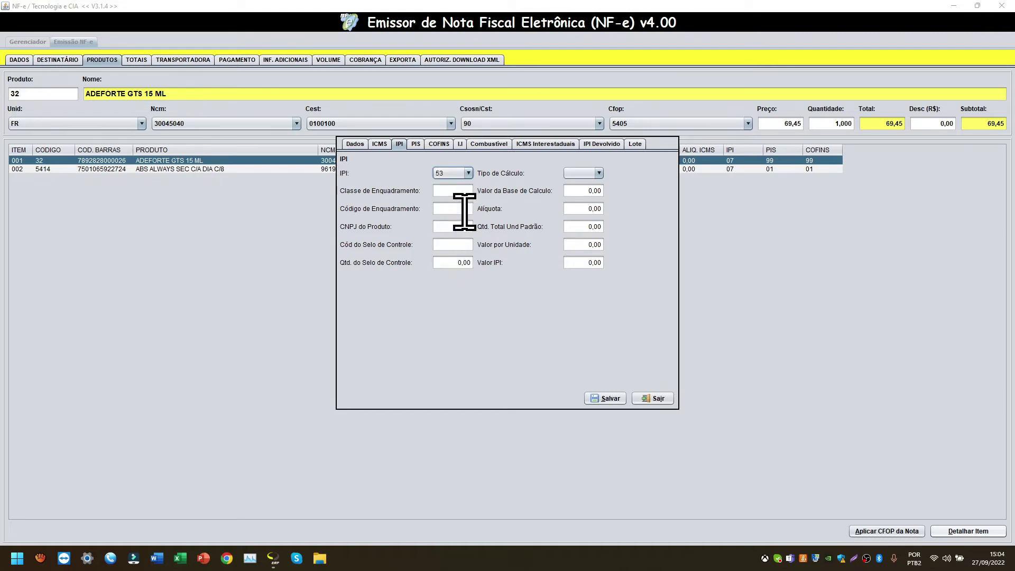
pyautogui.click(582, 174)
pyautogui.click(581, 195)
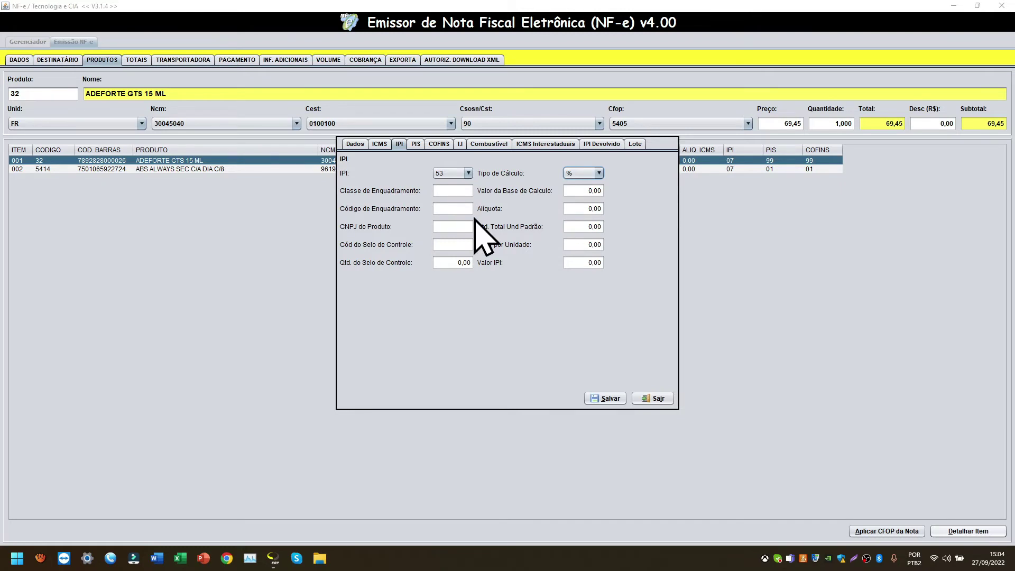
# Set the item's PIS calculation type to % and look over the available PIS codes
pyautogui.click(415, 144)
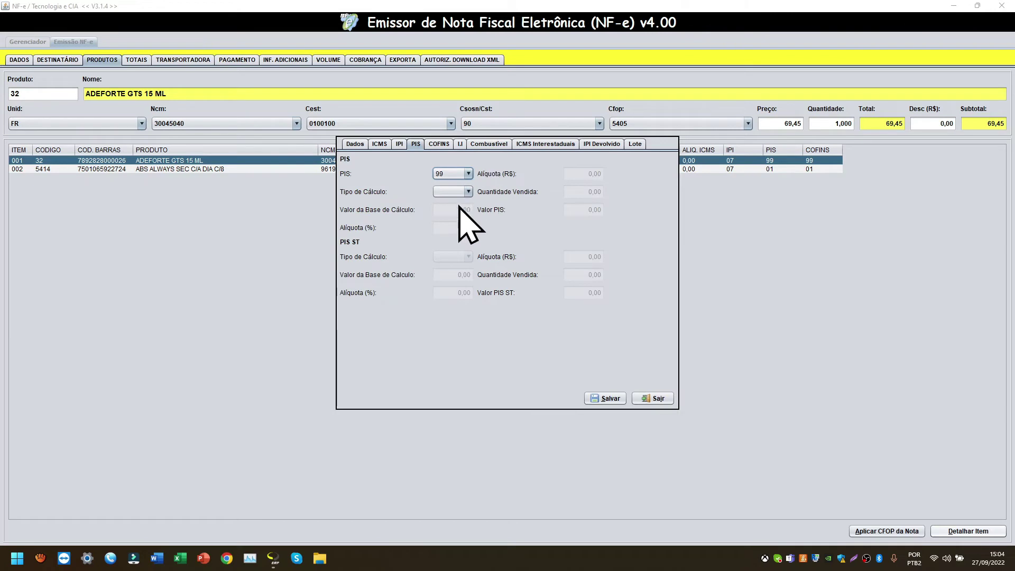
pyautogui.click(467, 191)
pyautogui.click(465, 211)
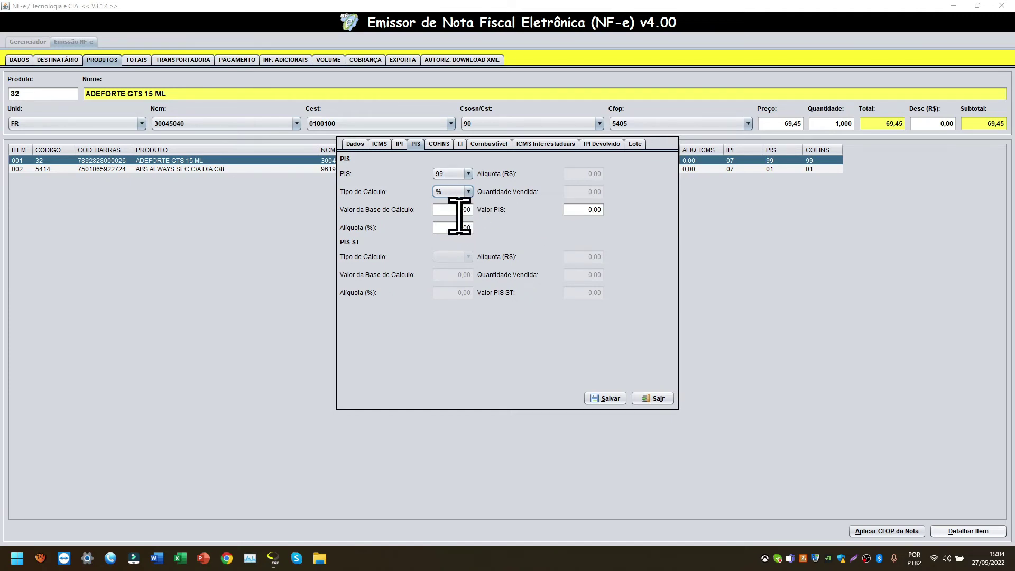
pyautogui.click(445, 189)
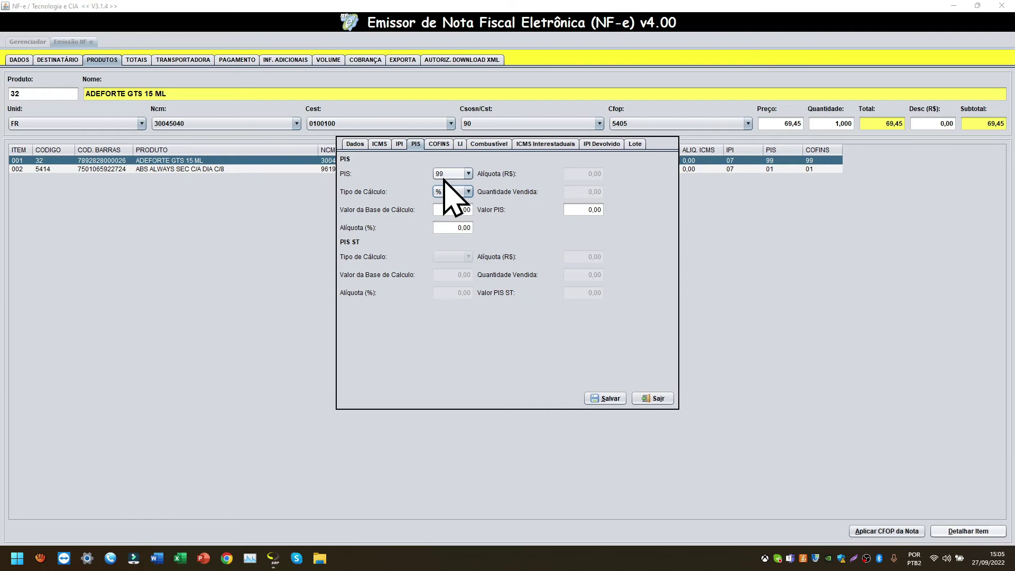
pyautogui.click(444, 176)
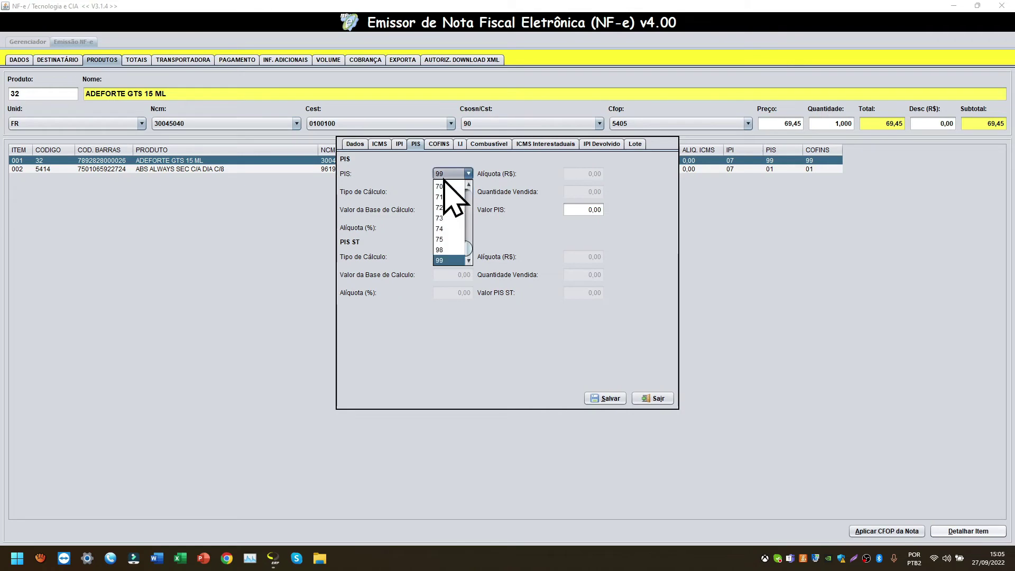
pyautogui.click(443, 145)
pyautogui.click(419, 145)
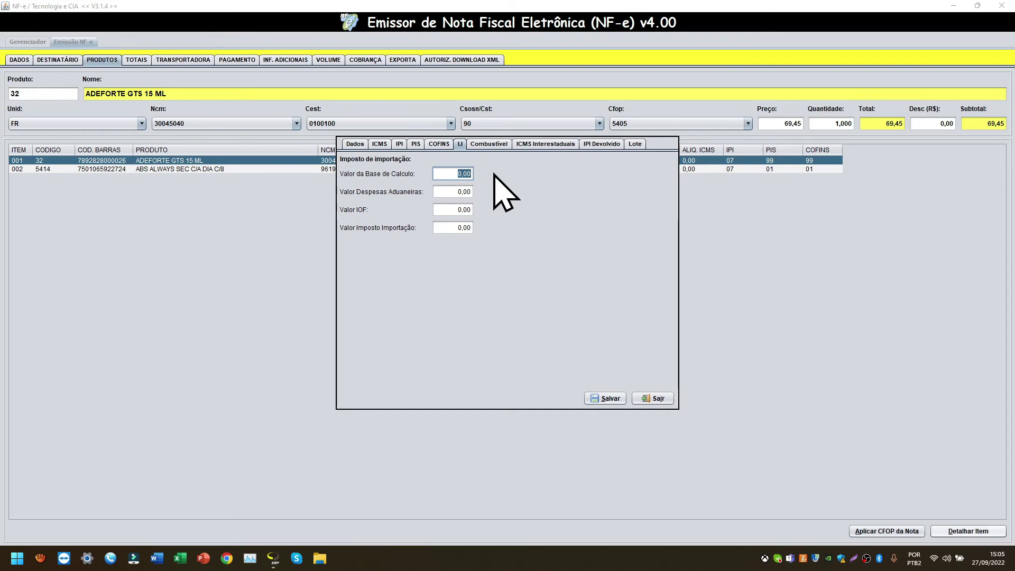
# Fill in the item's fuel information with ANP code 564655 and ANP description GLP
pyautogui.click(488, 144)
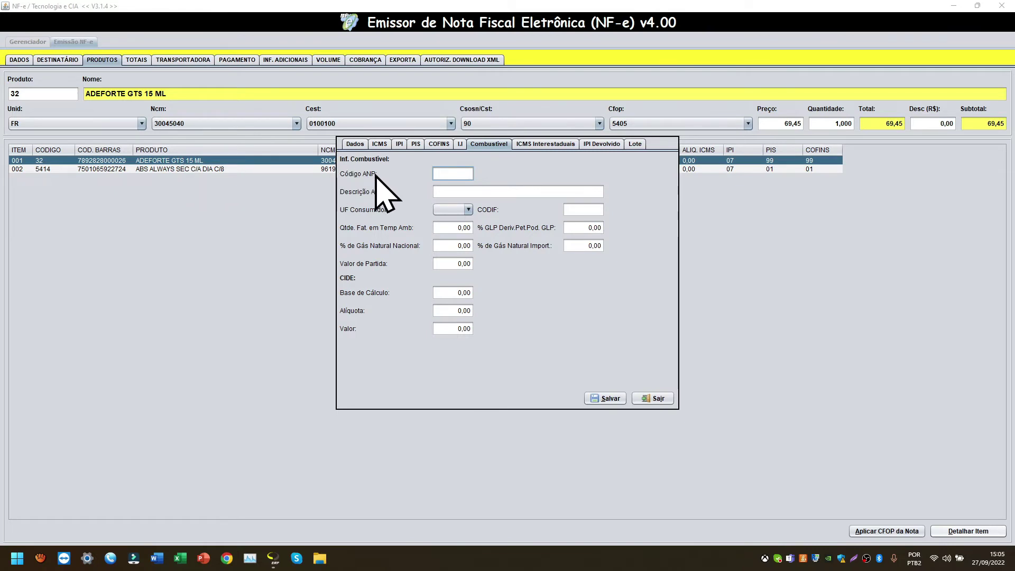
pyautogui.write('5646554')
pyautogui.click(486, 192)
pyautogui.press('capslock')
pyautogui.write('GLP')
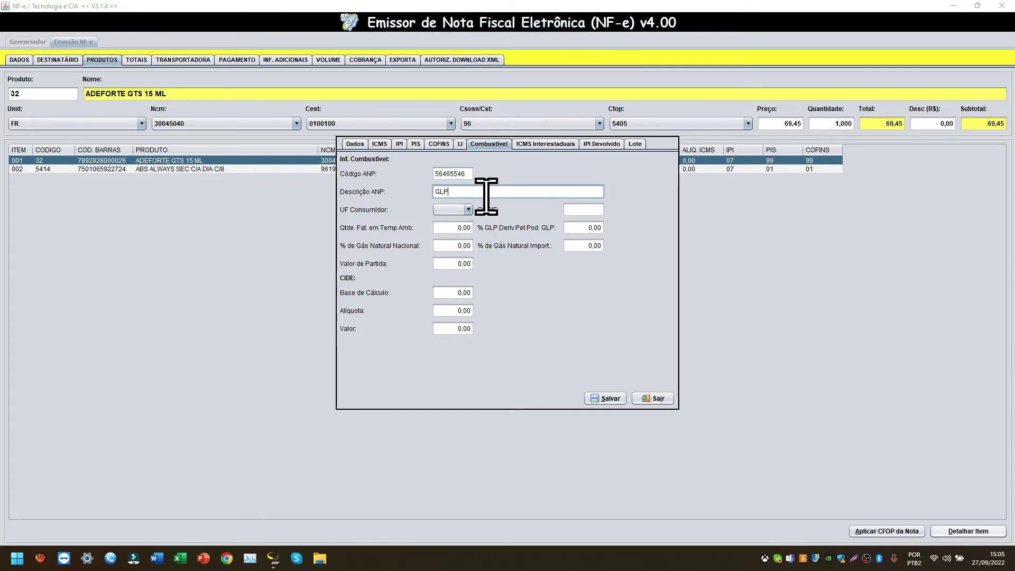
pyautogui.moveTo(466, 173); pyautogui.dragTo(459, 174)
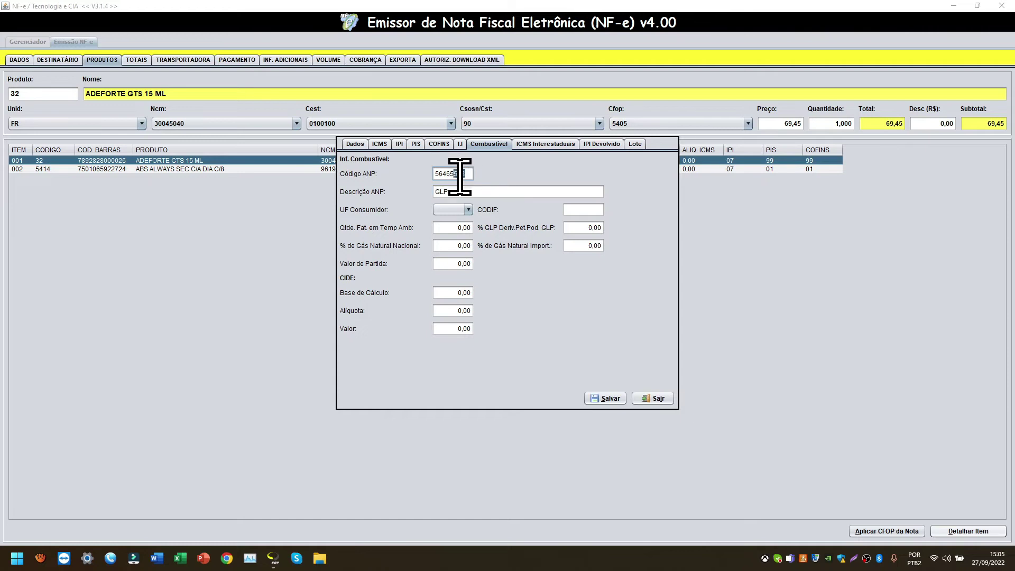
pyautogui.press('BackSpace')
pyautogui.write('5')
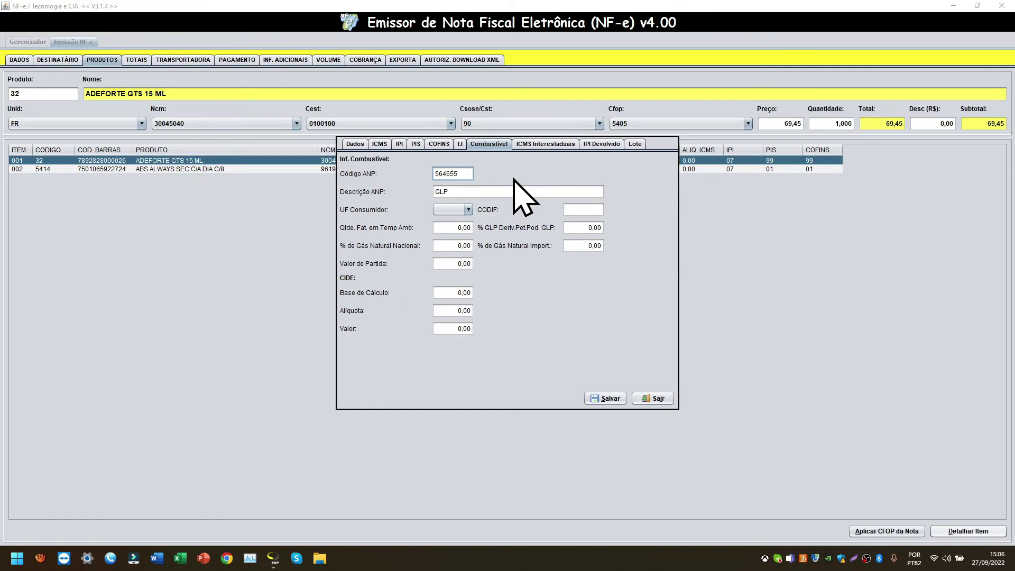
pyautogui.moveTo(465, 174); pyautogui.dragTo(428, 173)
pyautogui.press('Tab')
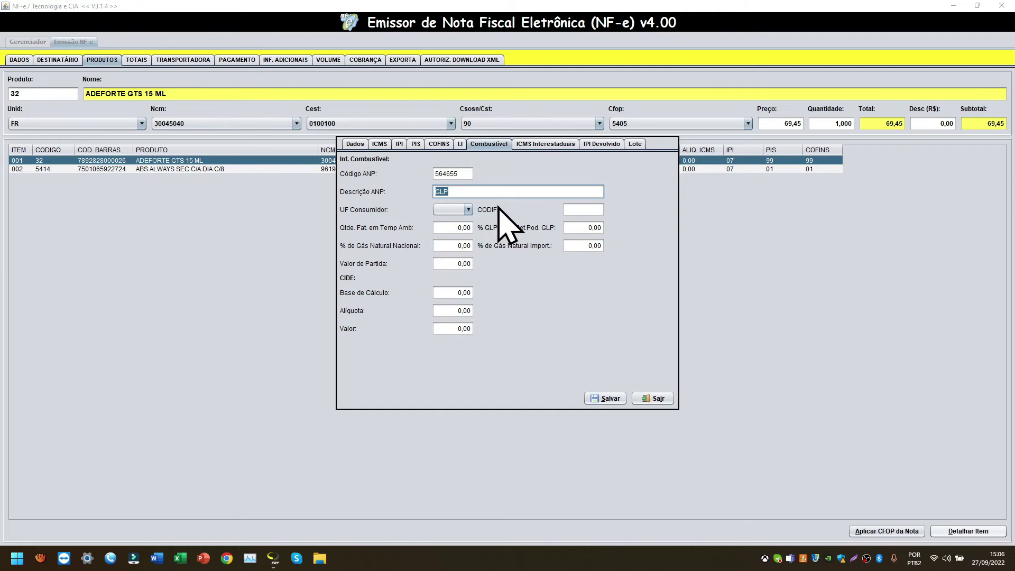
# Set the consumer state (UF Consumidor) in the fuel information to PA
pyautogui.click(468, 210)
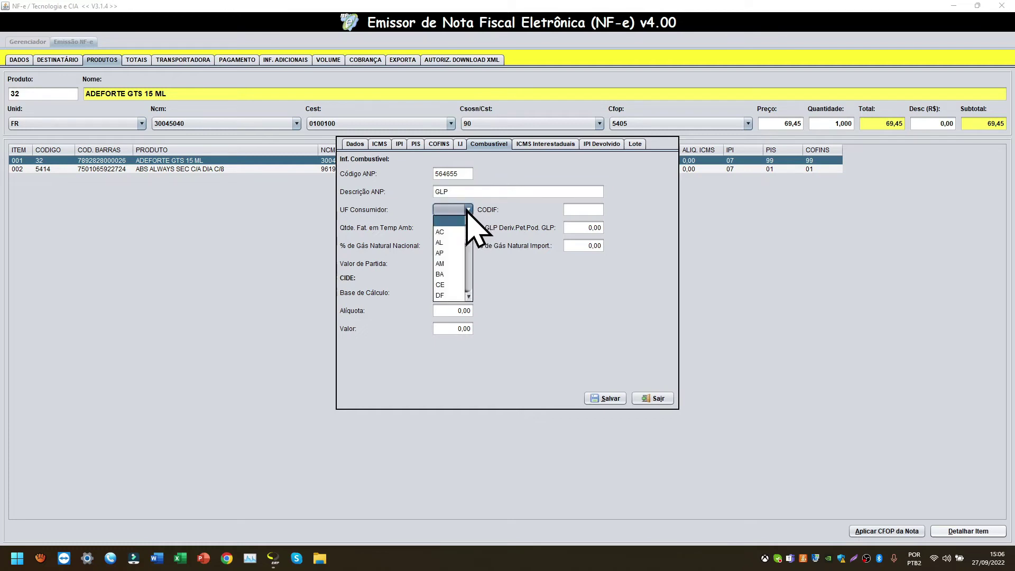
pyautogui.scroll(-3, 460, 275)
pyautogui.click(458, 263)
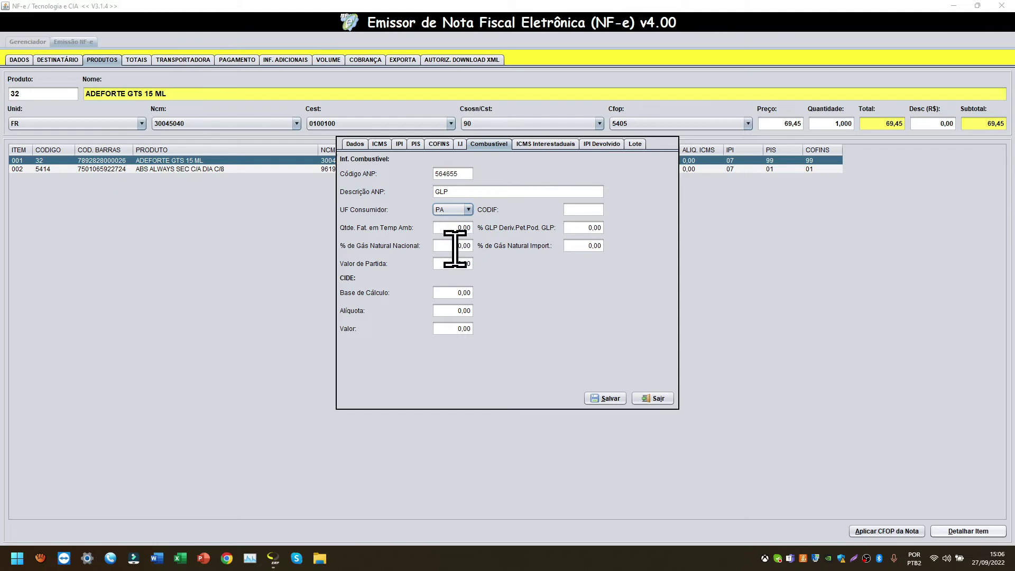
# Set both the national and the imported natural gas percentages to 50
pyautogui.click(577, 245)
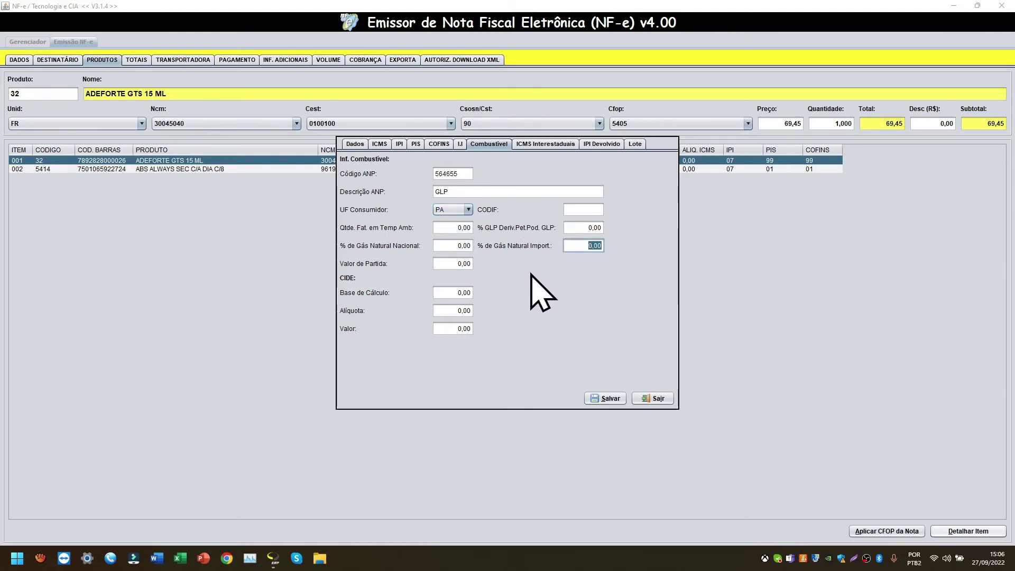
pyautogui.click(459, 245)
pyautogui.write('50')
pyautogui.press('Tab')
pyautogui.press('BackSpace')
pyautogui.write('50')
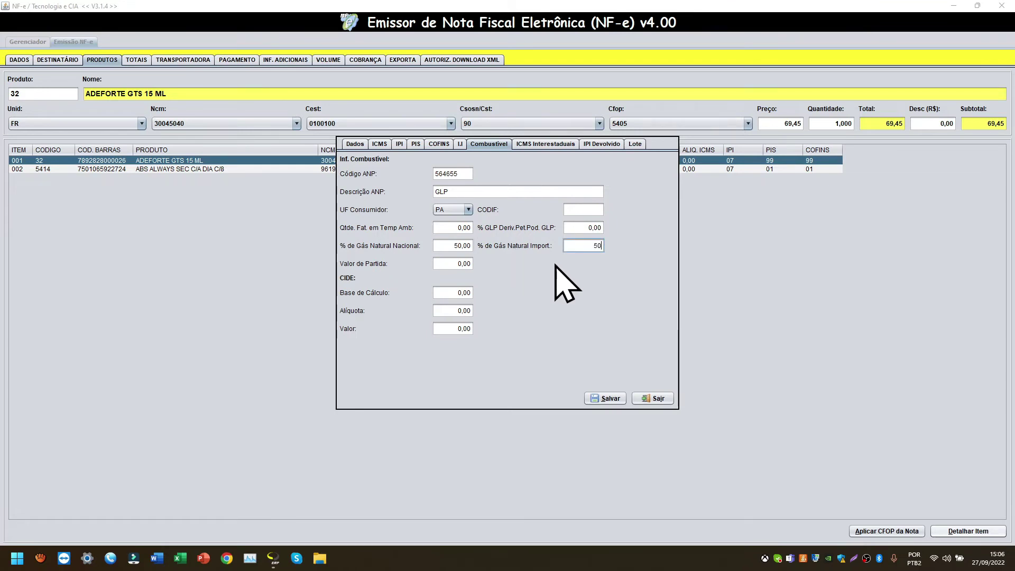
pyautogui.press('Tab')
# Set the national natural gas percentage to 70 and the imported natural gas percentage to 30
pyautogui.click(447, 247)
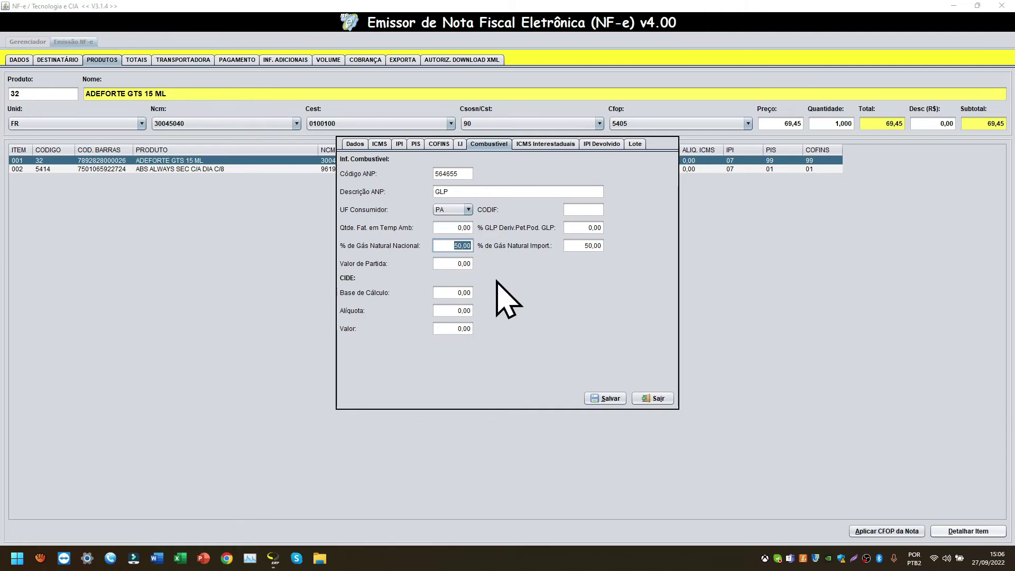
pyautogui.write('70')
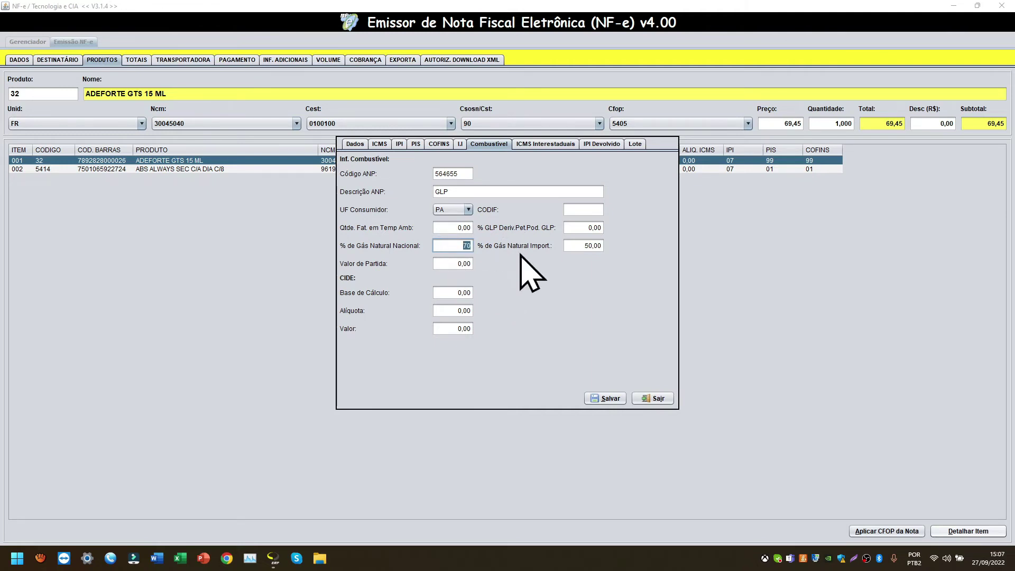
pyautogui.click(580, 246)
pyautogui.write('30')
pyautogui.press('Tab')
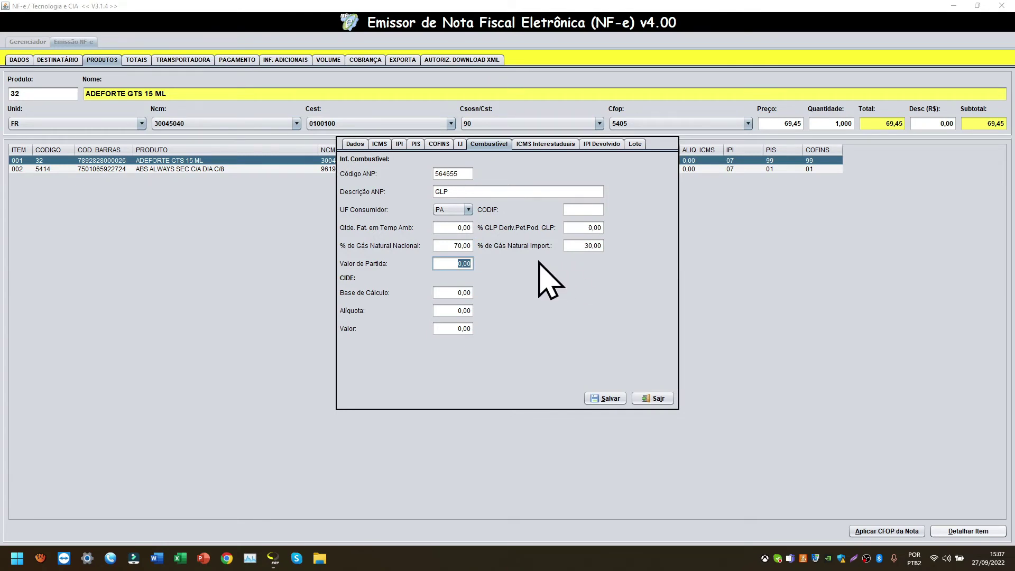
pyautogui.click(460, 245)
pyautogui.click(595, 247)
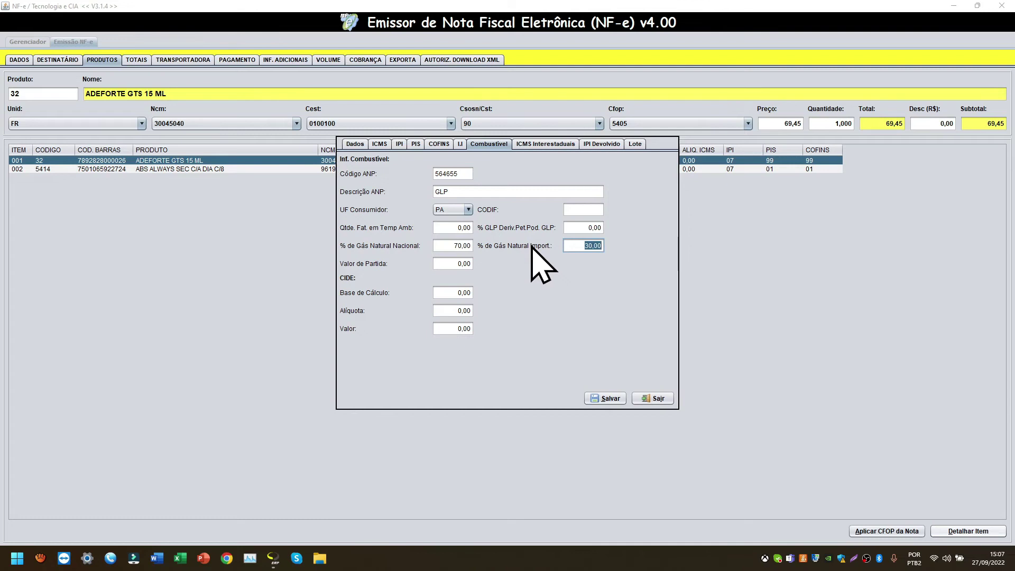
pyautogui.press('Tab')
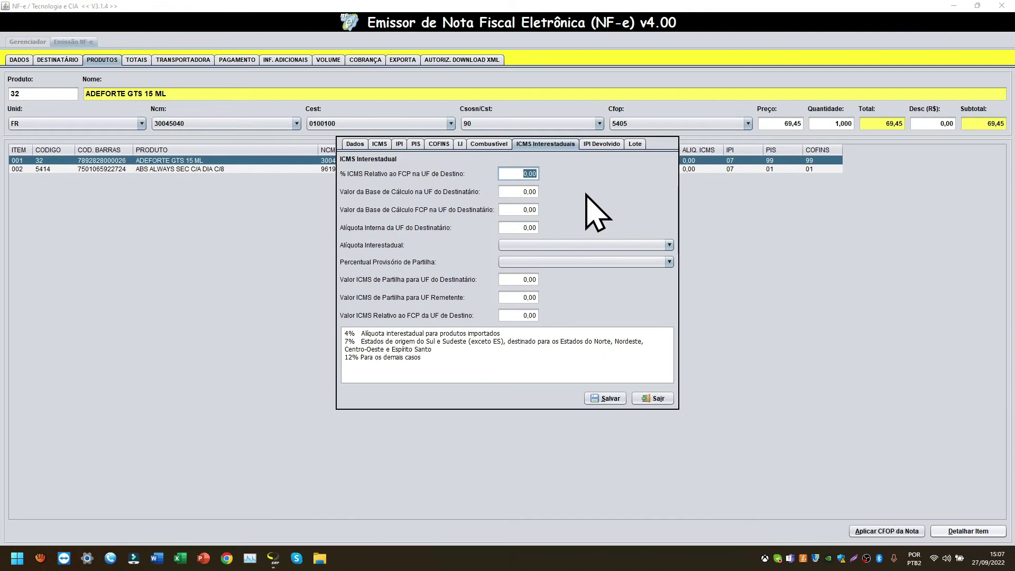
# Enter lot 434D34D3 with a quantity of 10 in the product traceability details of item ADEFORTE GTS 15 ML
pyautogui.click(635, 144)
pyautogui.click(444, 173)
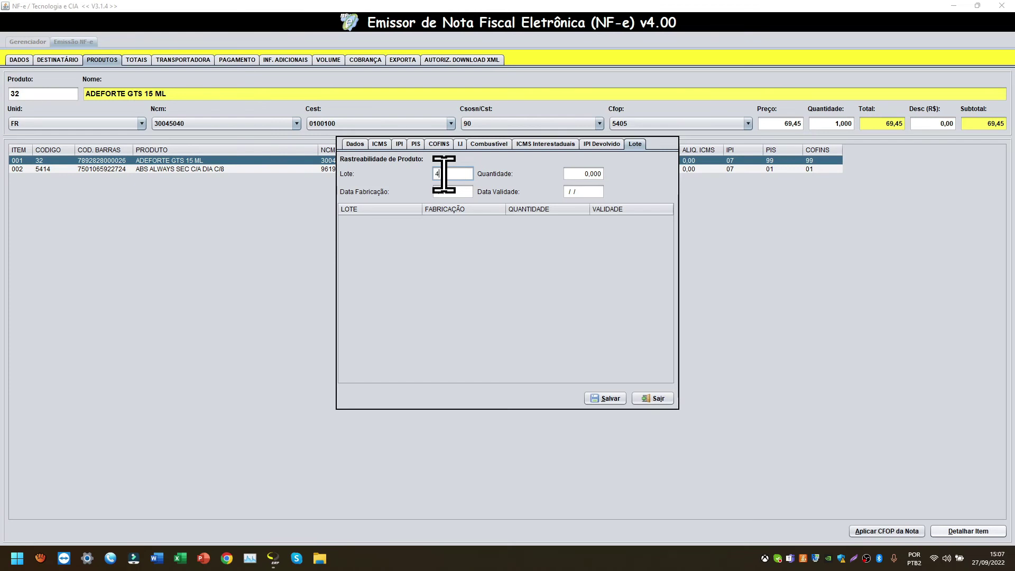
pyautogui.write('34D3')
pyautogui.press('Tab')
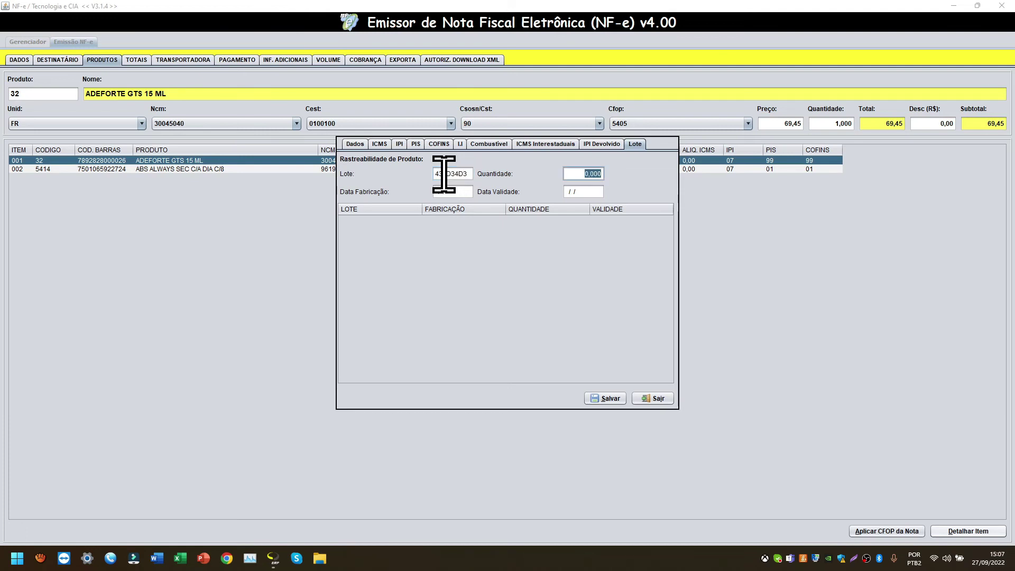
pyautogui.write('5')
pyautogui.press('BackSpace')
pyautogui.write('1/0')
pyautogui.press('Tab')
# Set the lot's manufacturing date to 01/01/2021 and expiry date to 01/01/2023, add the lot, and save the item details
pyautogui.write('01/01/20')
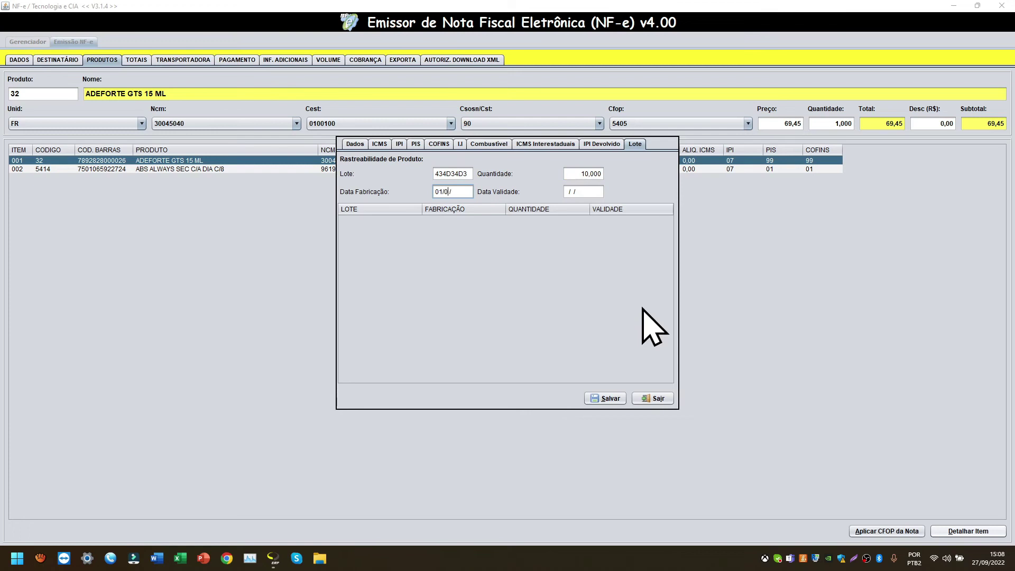
pyautogui.write('21')
pyautogui.press('Tab')
pyautogui.write('01012023')
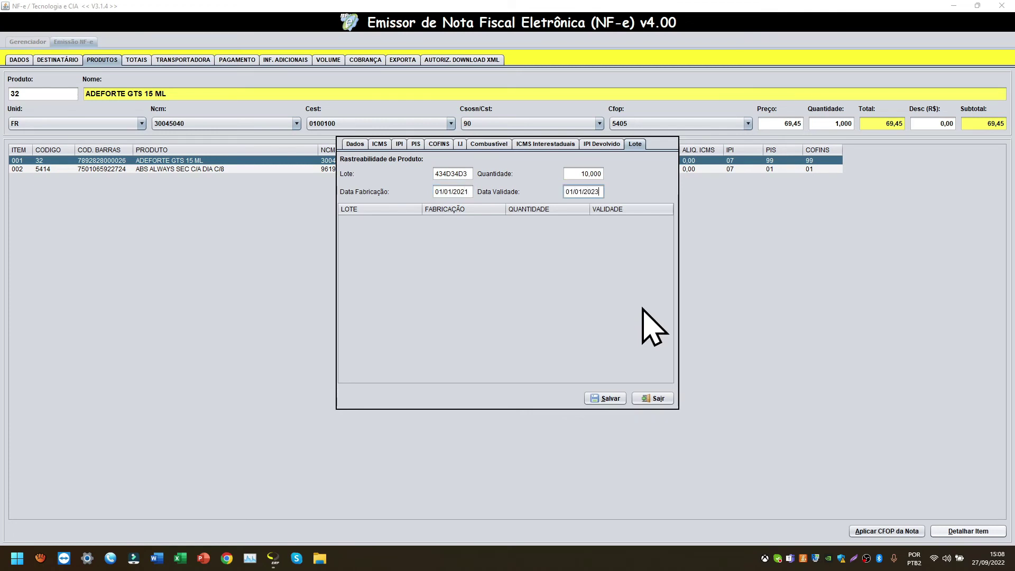
pyautogui.press('Return')
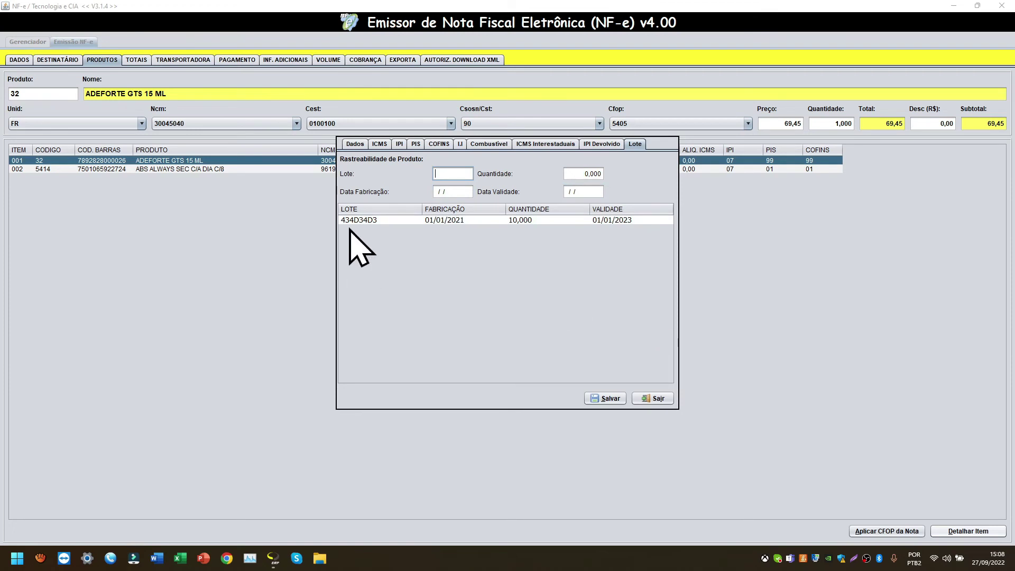
pyautogui.click(400, 221)
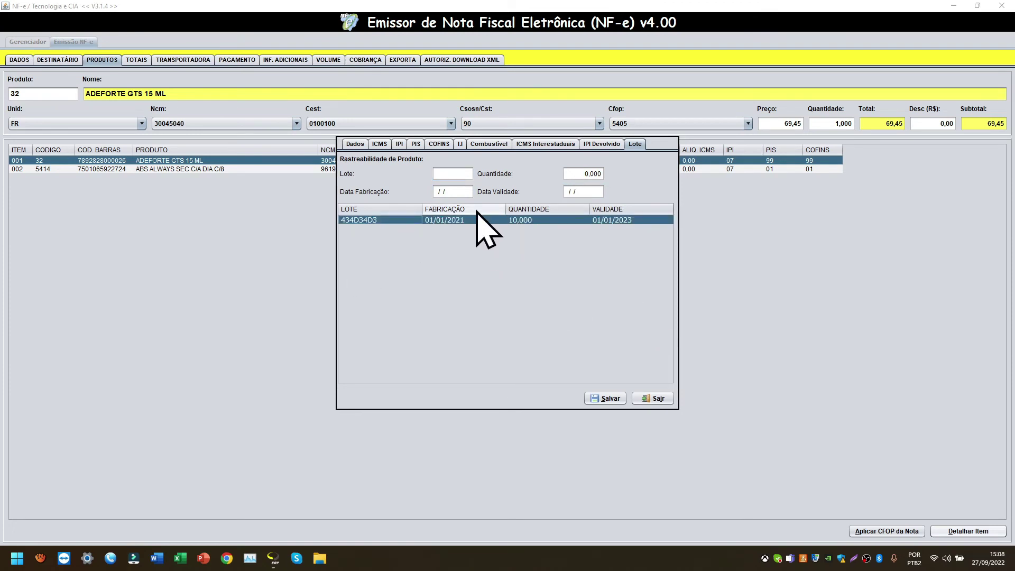
pyautogui.click(521, 221)
pyautogui.click(460, 219)
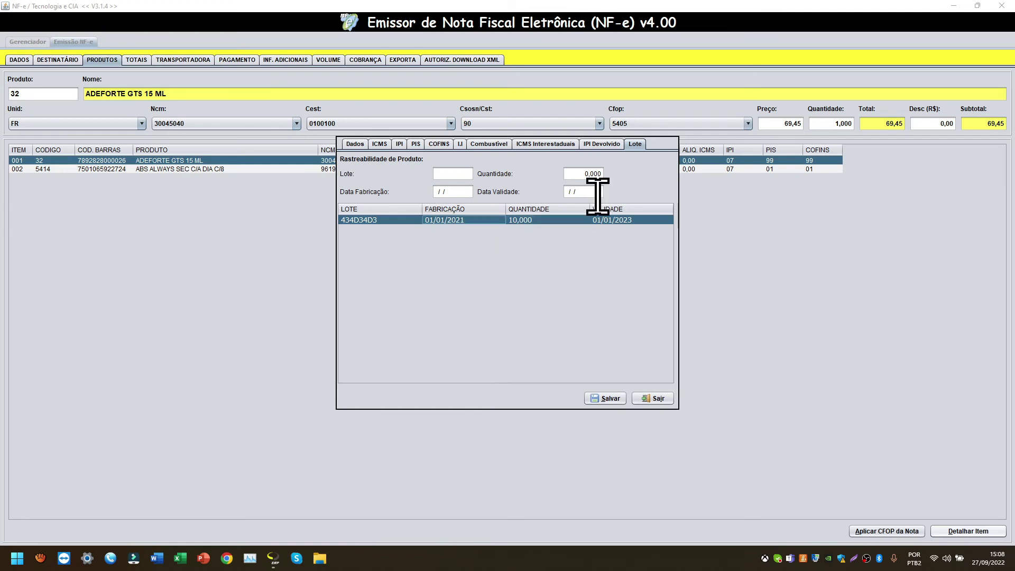
pyautogui.click(614, 402)
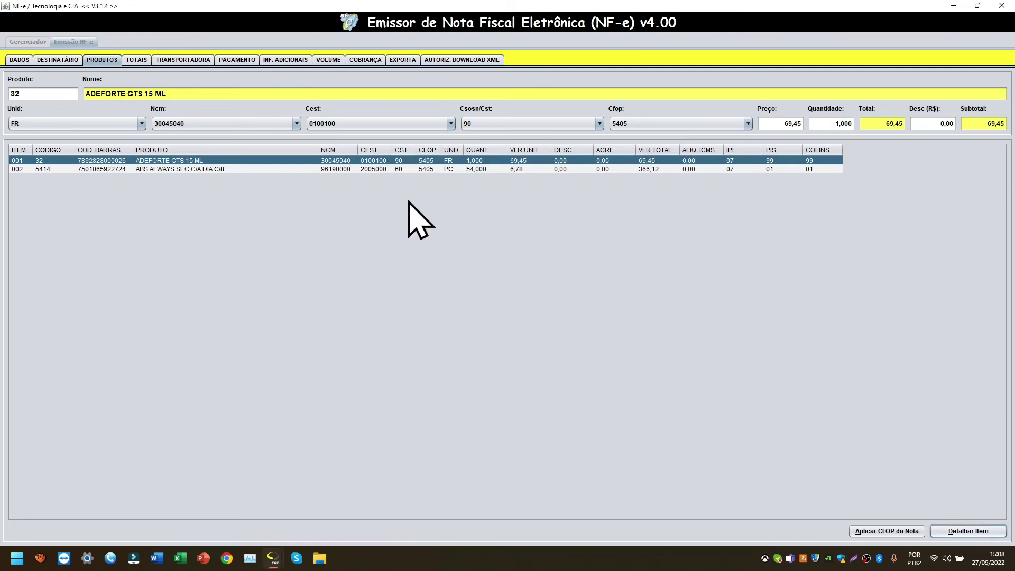
# Reopen the item's details to review its tax, fuel, returned IPI, lot and general data, leaving without changes
pyautogui.click(952, 531)
pyautogui.click(416, 144)
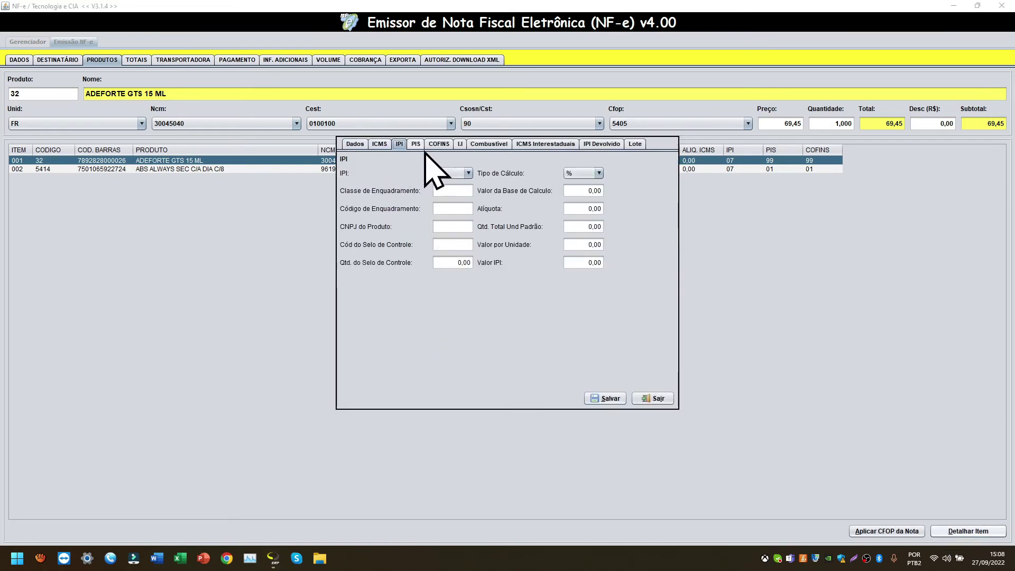
pyautogui.click(491, 145)
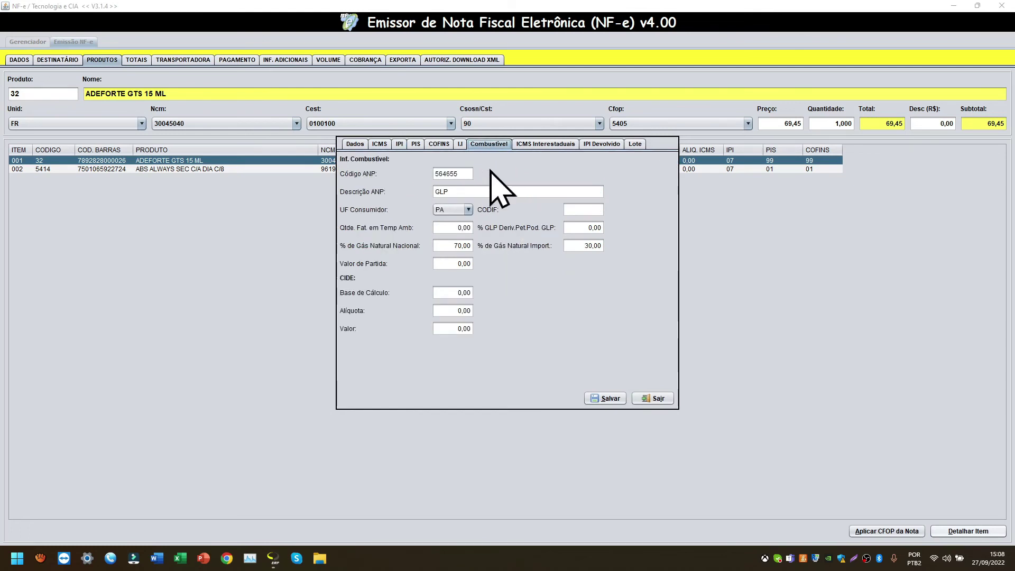
pyautogui.click(603, 145)
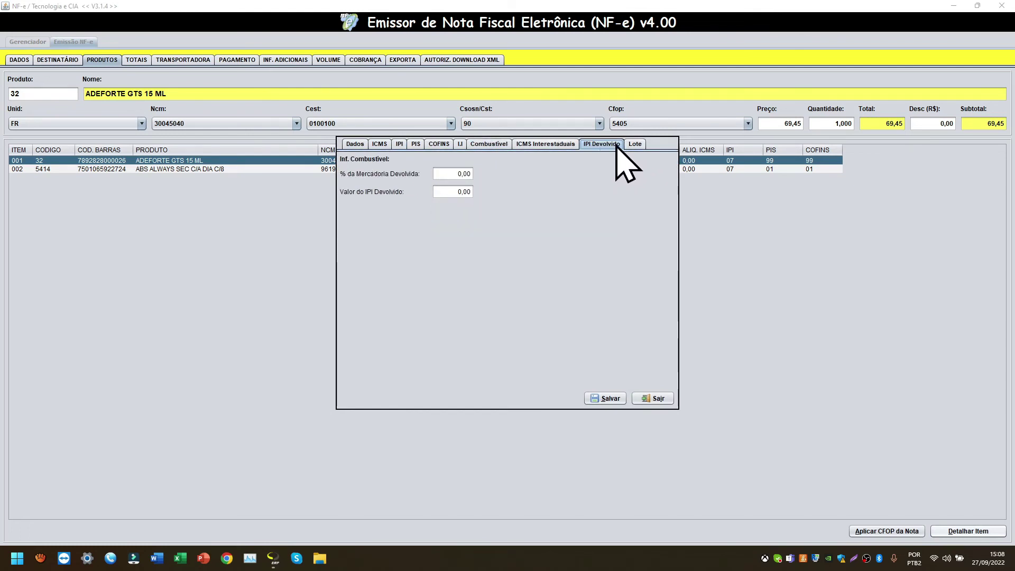
pyautogui.click(634, 145)
pyautogui.click(353, 143)
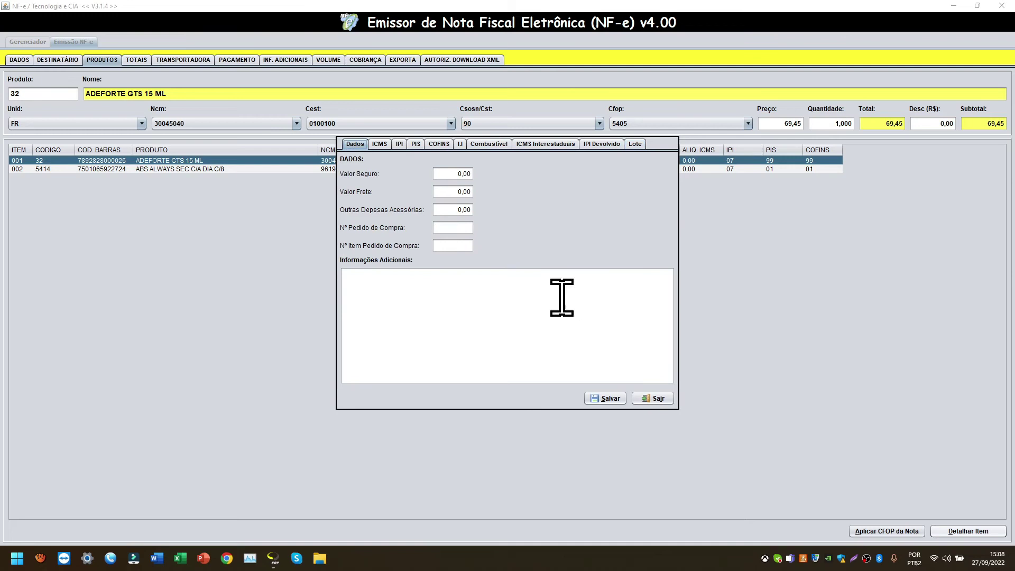
pyautogui.click(658, 399)
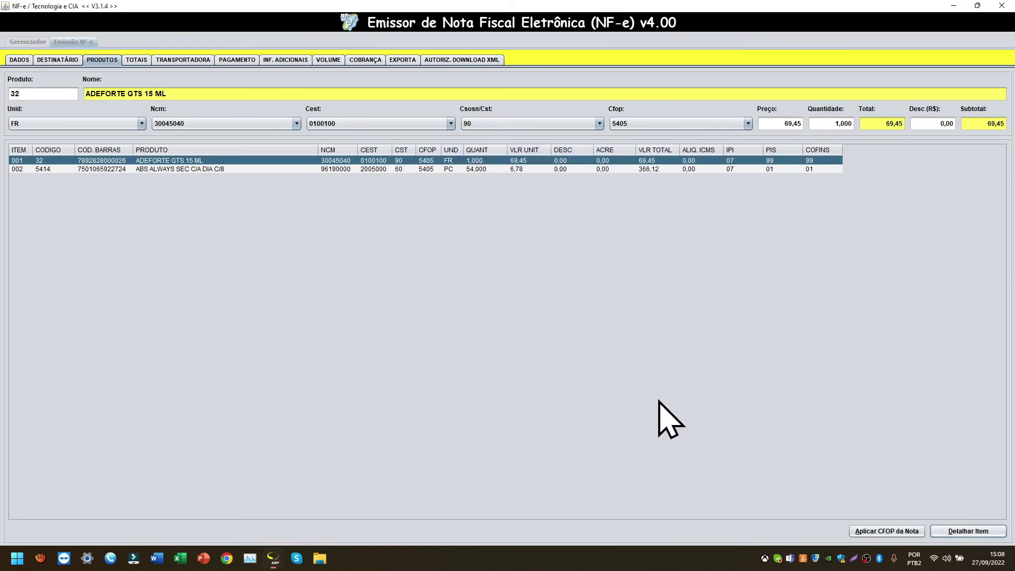
# Change the invoice's CFOP to 5915 in the general identification data
pyautogui.click(534, 163)
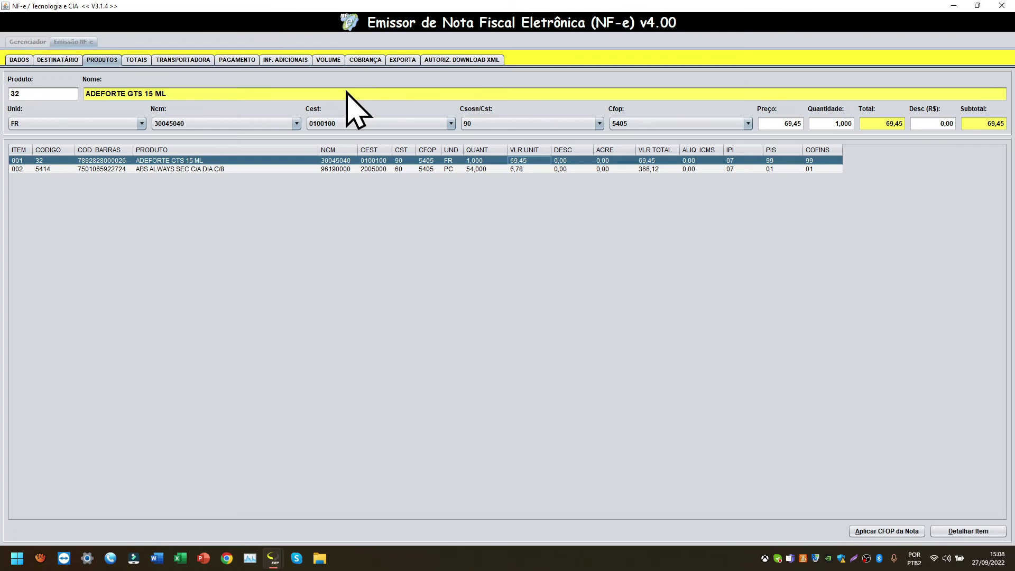
pyautogui.click(426, 162)
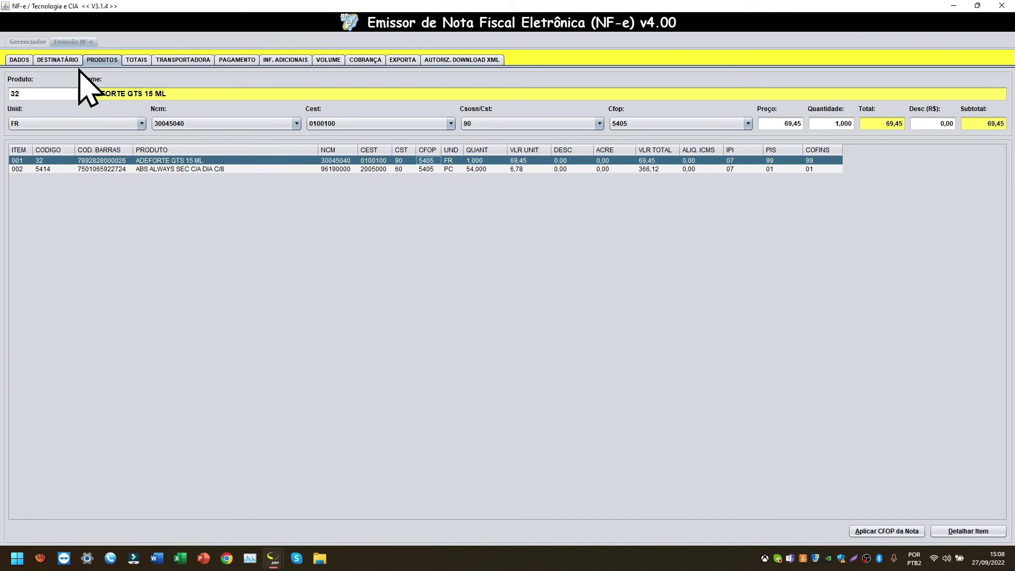
pyautogui.click(21, 60)
pyautogui.click(325, 127)
pyautogui.click(340, 136)
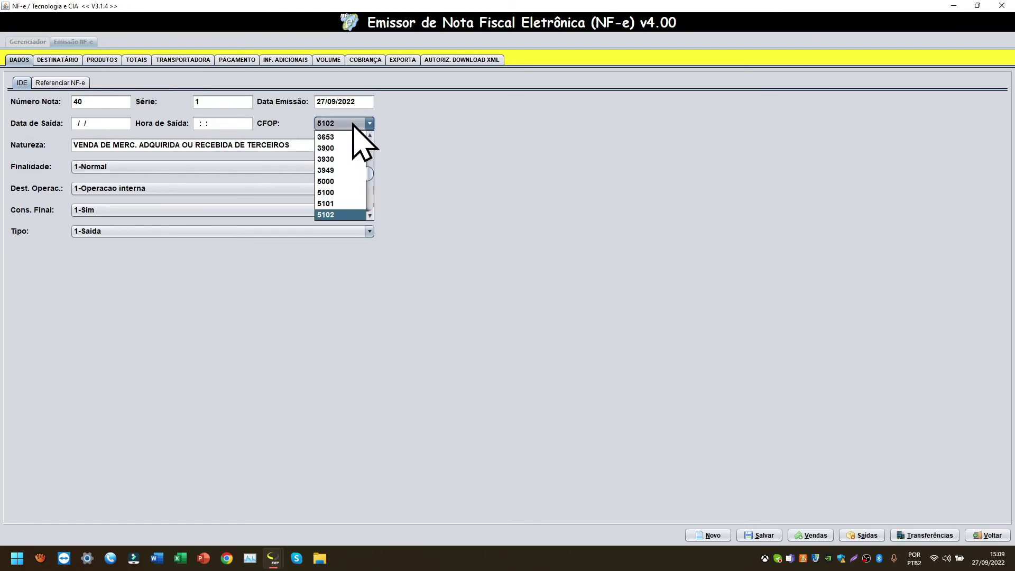
pyautogui.press('Down')
pyautogui.press('Down')
pyautogui.press('Down')
pyautogui.press('Return')
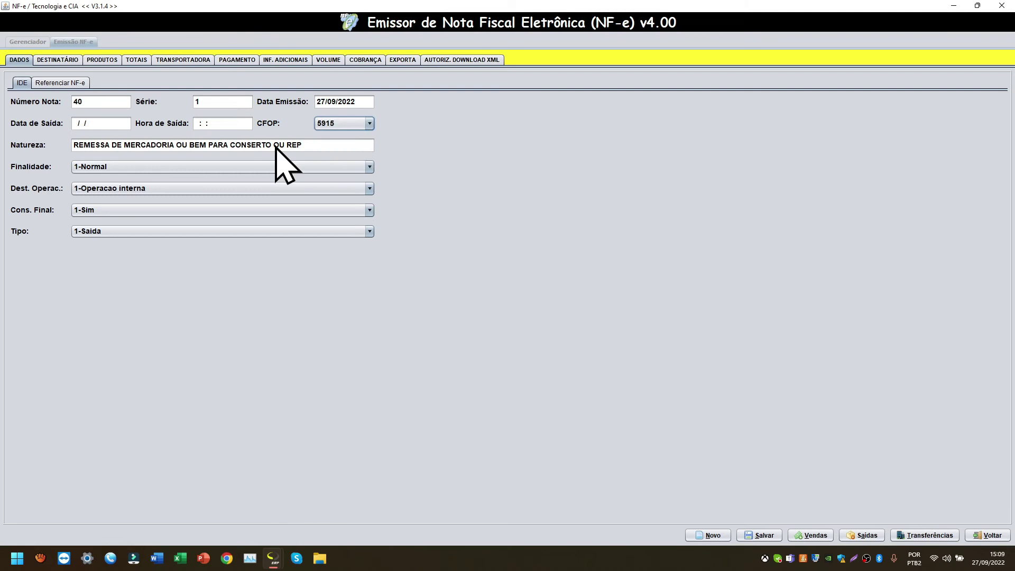
pyautogui.moveTo(122, 147); pyautogui.dragTo(318, 150)
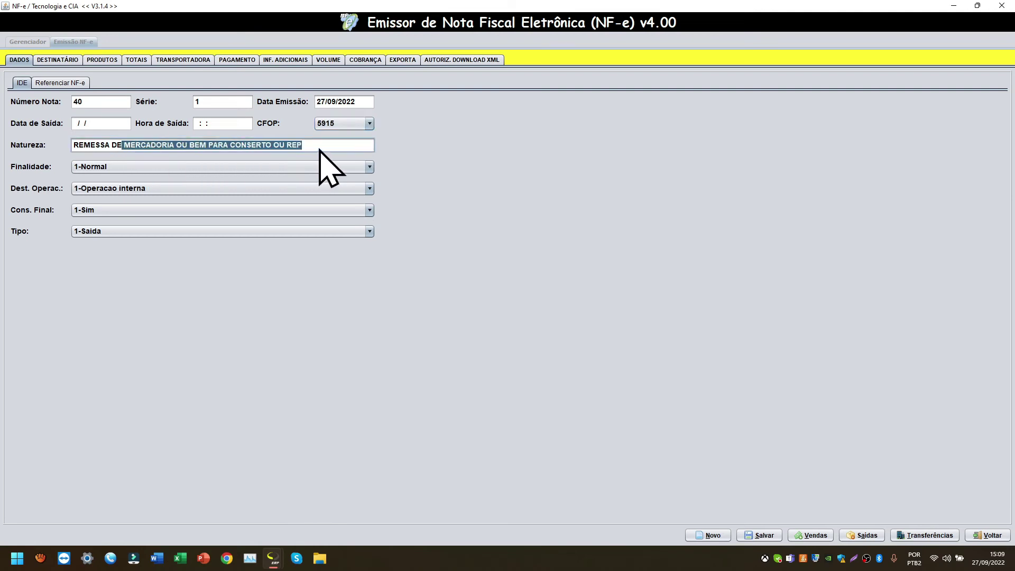
# Apply the invoice's CFOP to all listed products and return to the general invoice data
pyautogui.click(111, 61)
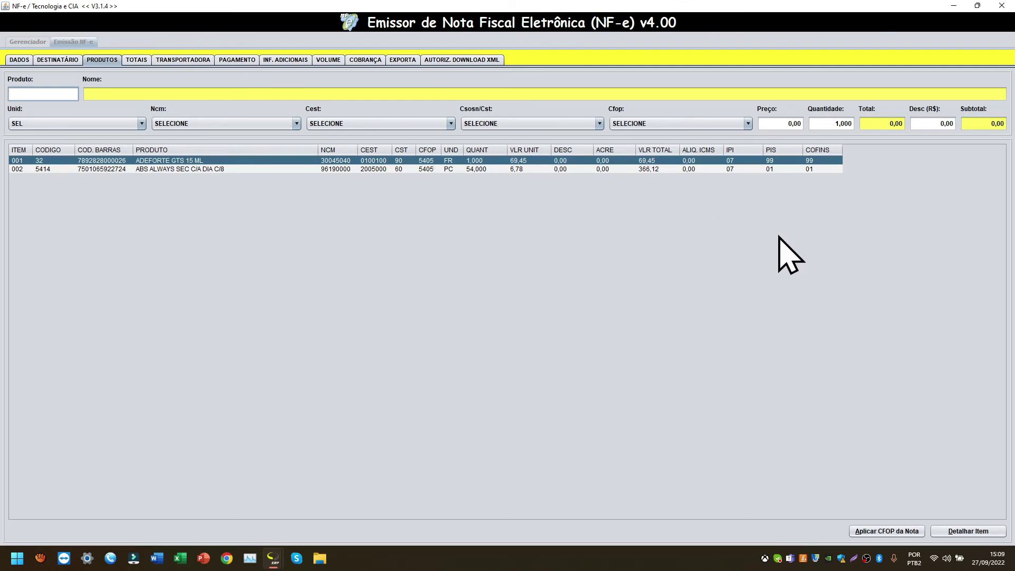
pyautogui.click(892, 531)
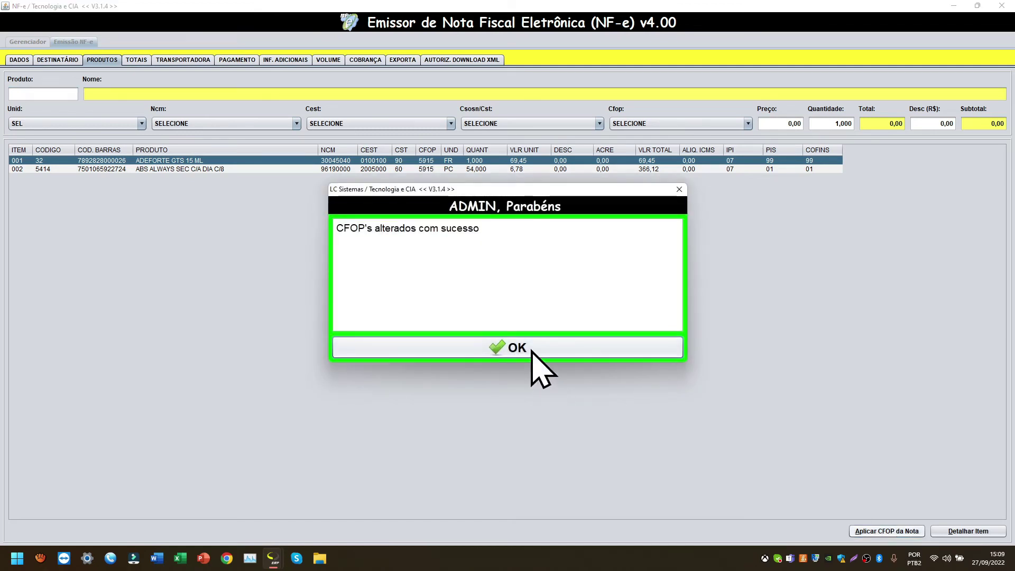
pyautogui.click(533, 349)
pyautogui.click(25, 59)
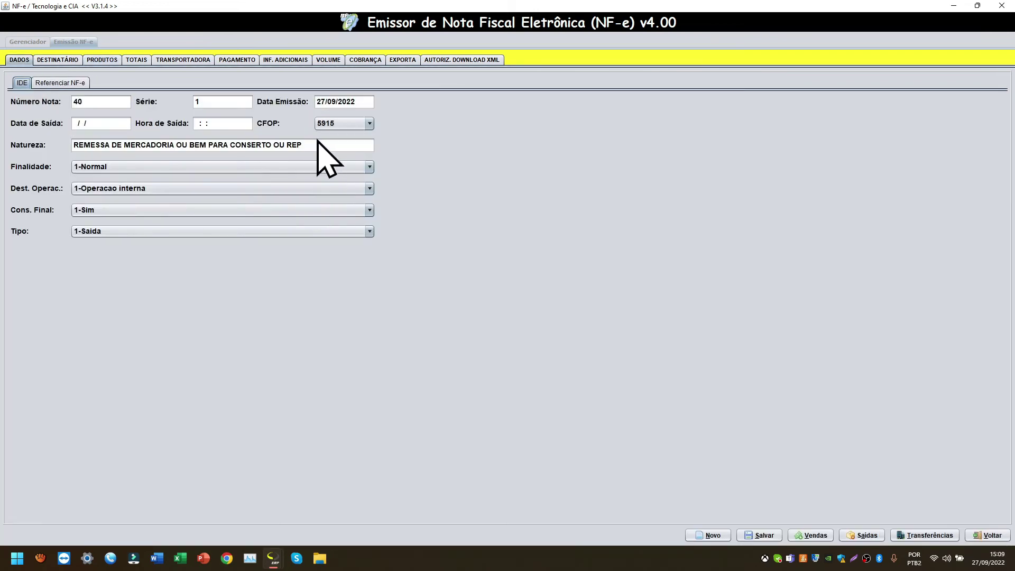
# Find the invoice recipient CLIENTE TESTE by customer code and open its client registration record
pyautogui.hotkey('ctrl', 'pagedown')
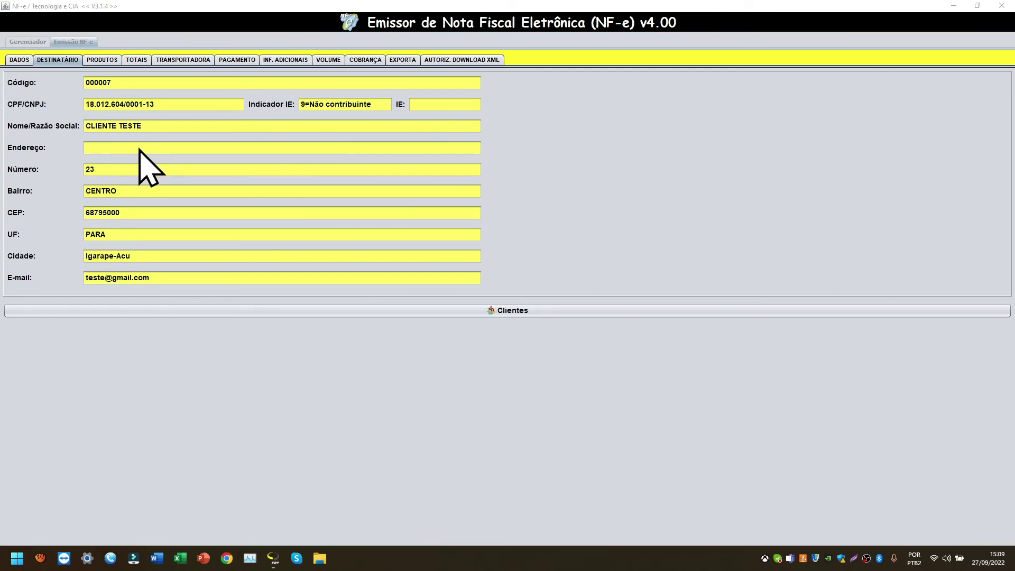
pyautogui.click(571, 310)
pyautogui.write('7')
pyautogui.press('Return')
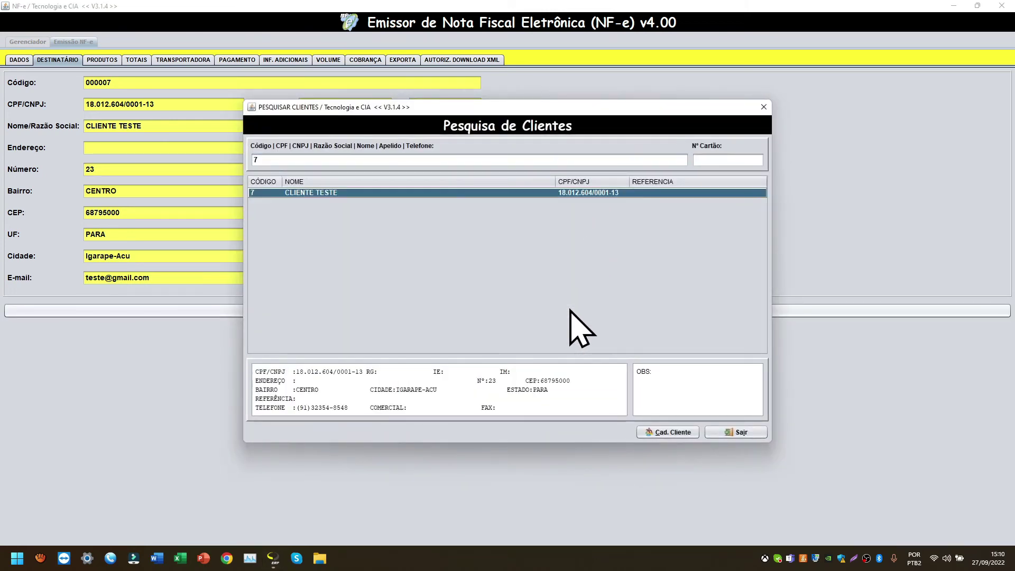
pyautogui.click(673, 433)
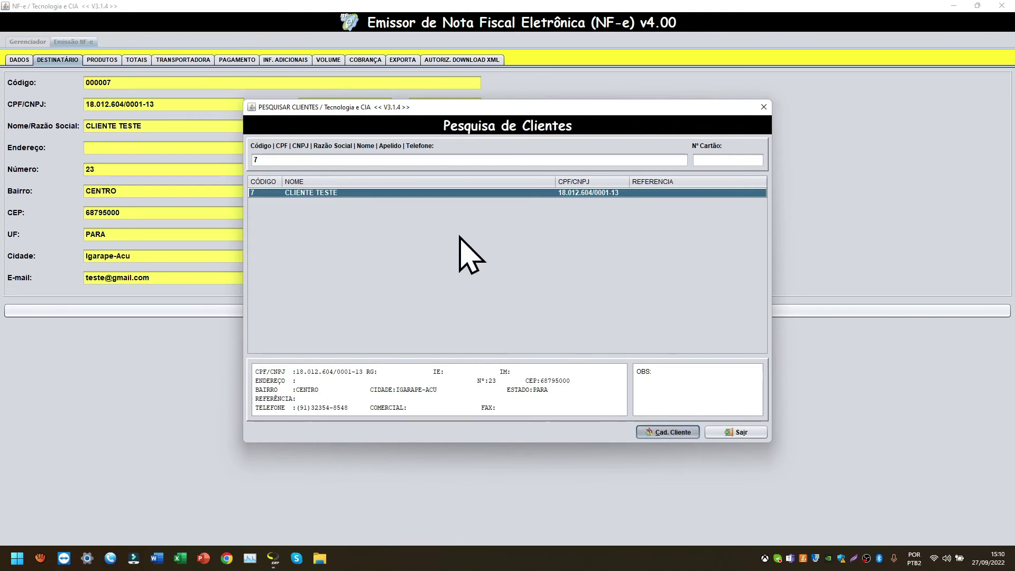
pyautogui.click(350, 193)
# Fill in the client's street address, save the registration, and select CLIENTE TESTE again as the invoice recipient
pyautogui.write('ENDERECO TESTE')
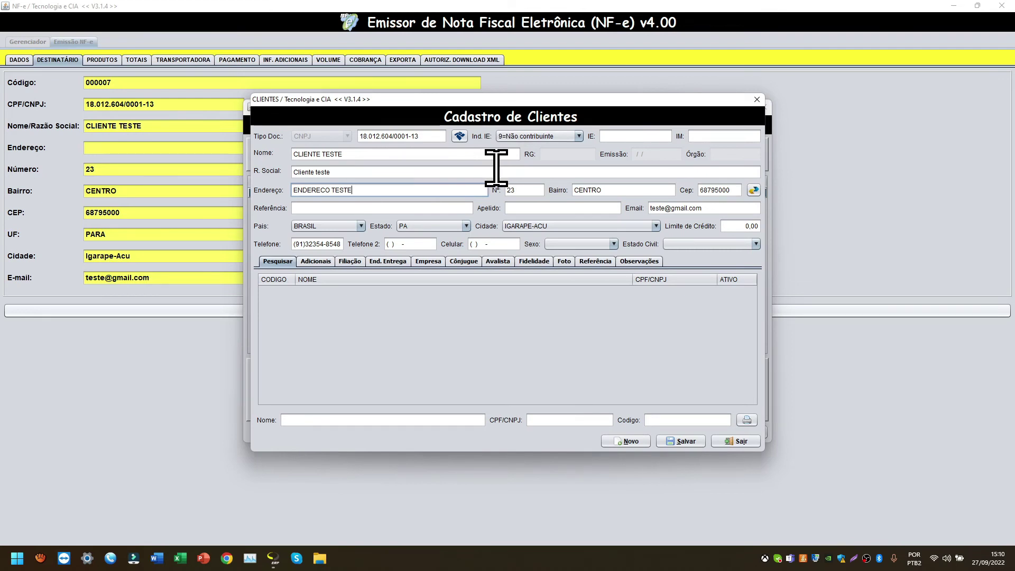
pyautogui.click(682, 441)
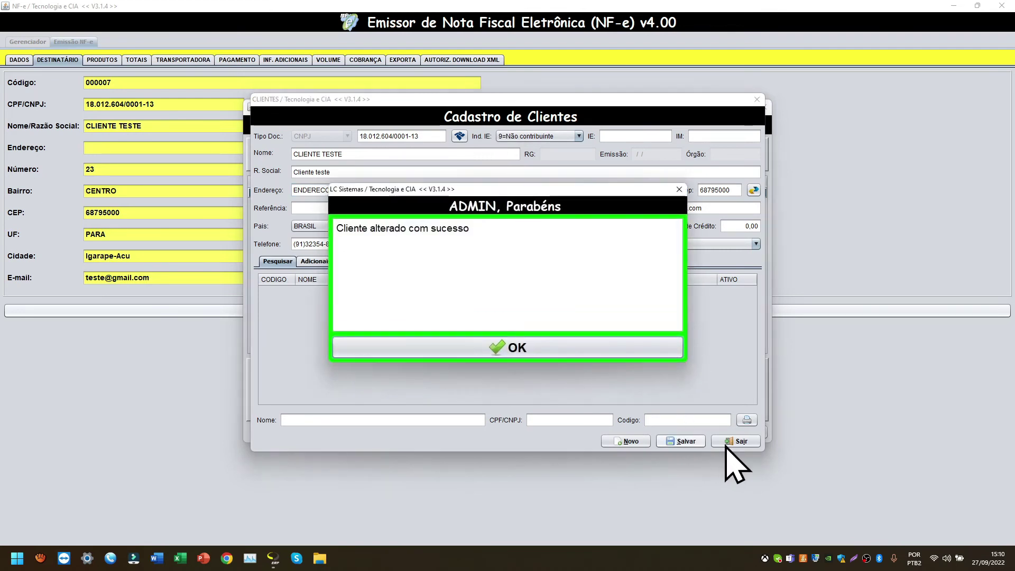
pyautogui.click(736, 442)
pyautogui.click(449, 161)
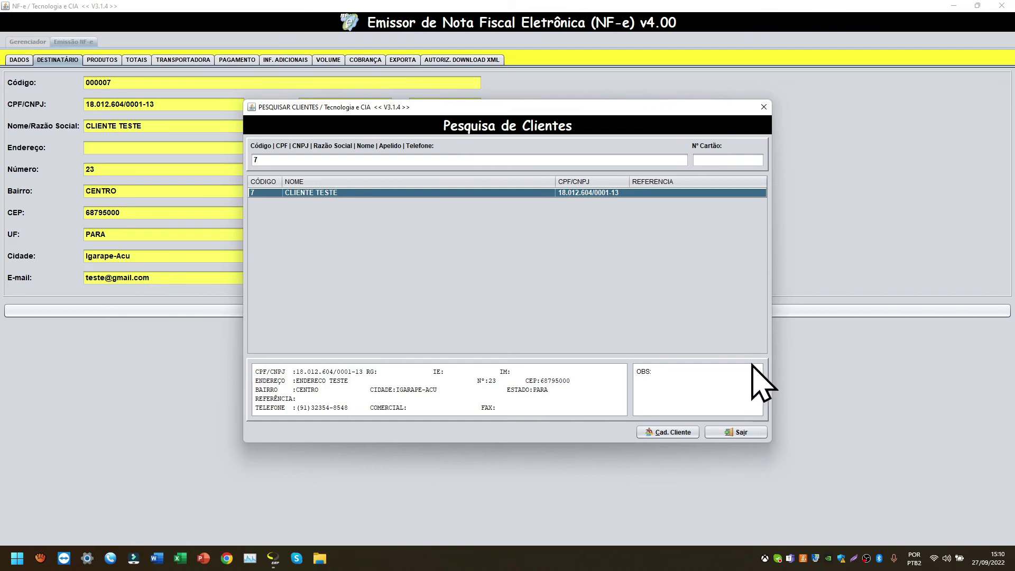
pyautogui.doubleClick(369, 193)
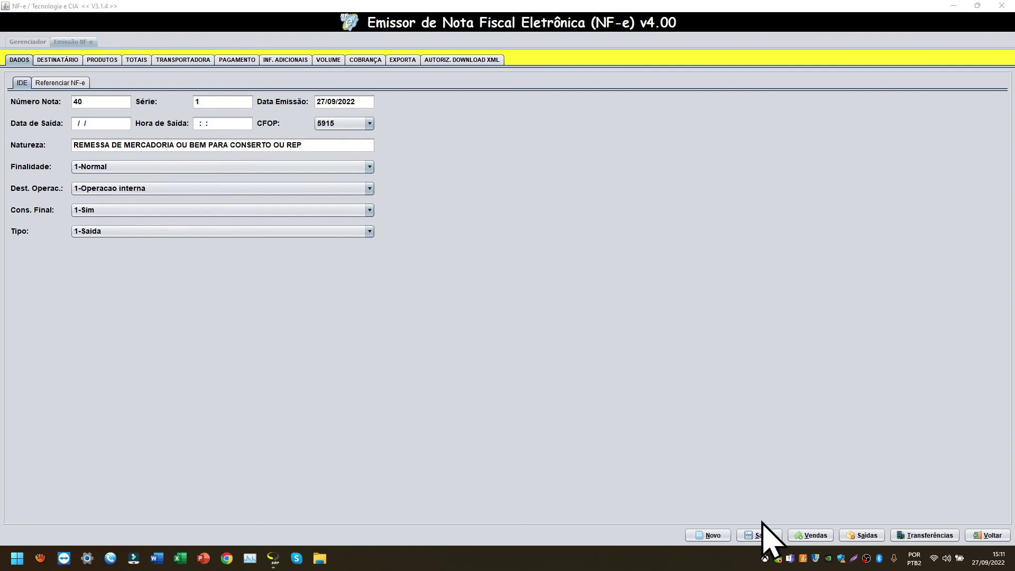
# Save the completed invoice, select it in the invoice manager, and try to transmit it
pyautogui.click(762, 538)
pyautogui.click(595, 350)
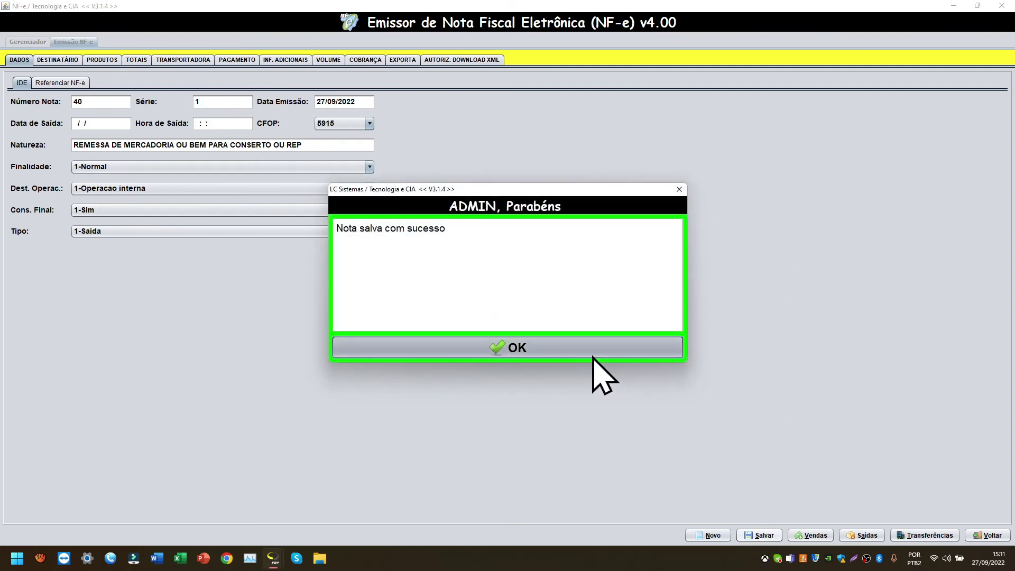
pyautogui.click(343, 102)
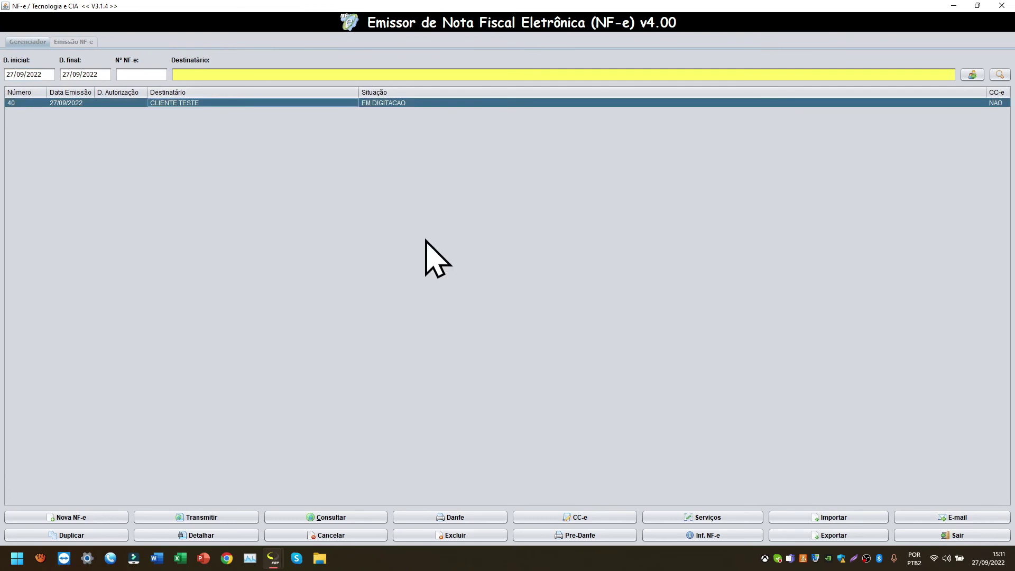
pyautogui.click(252, 518)
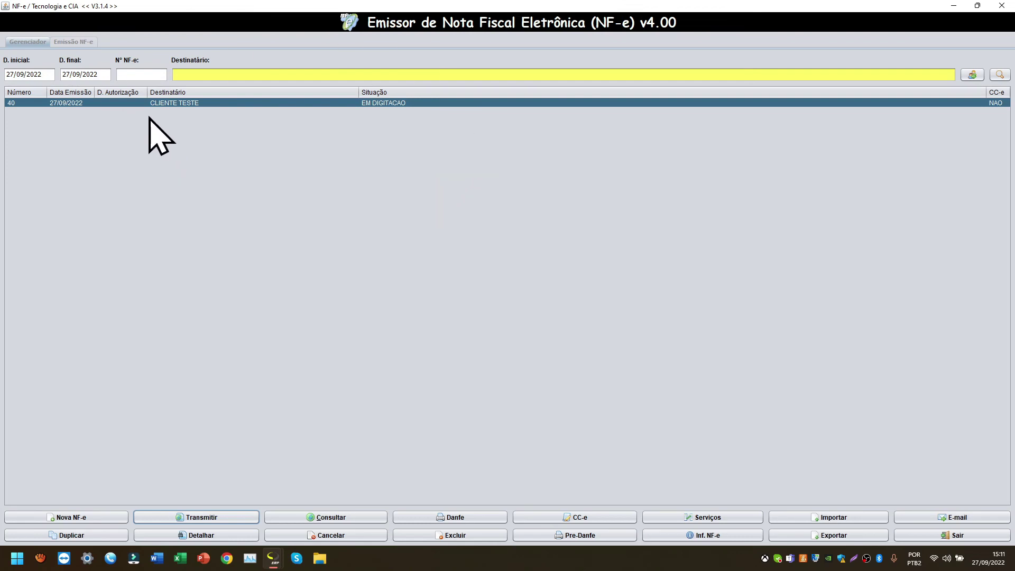
# Filter the invoice manager by recipient CLIENTE TESTE, keeping 27/09/2022 as both the initial and final date
pyautogui.click(6, 75)
pyautogui.click(93, 75)
pyautogui.click(134, 77)
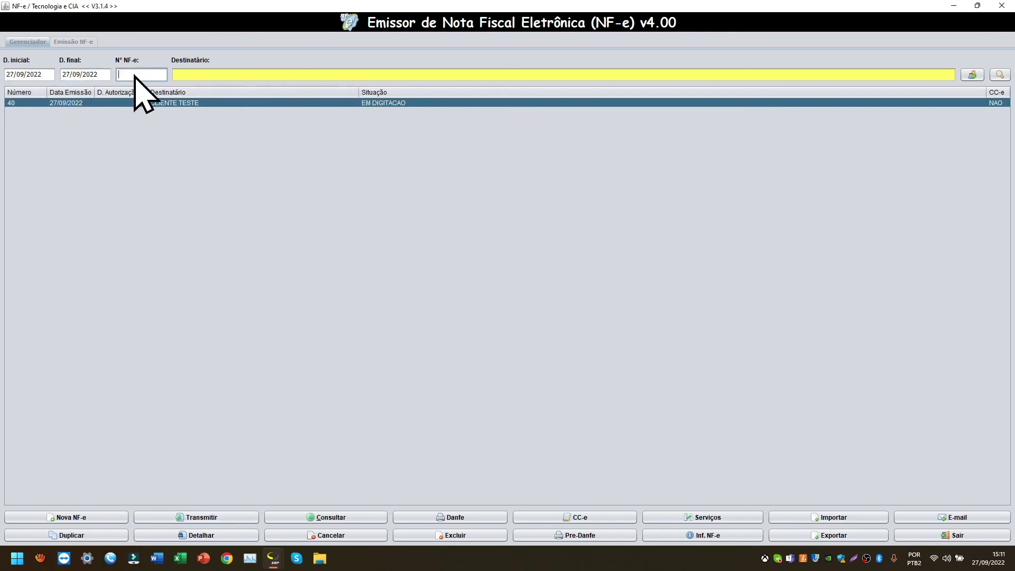
pyautogui.click(999, 74)
pyautogui.write('CLIENTE')
pyautogui.press('Return')
pyautogui.press('Down')
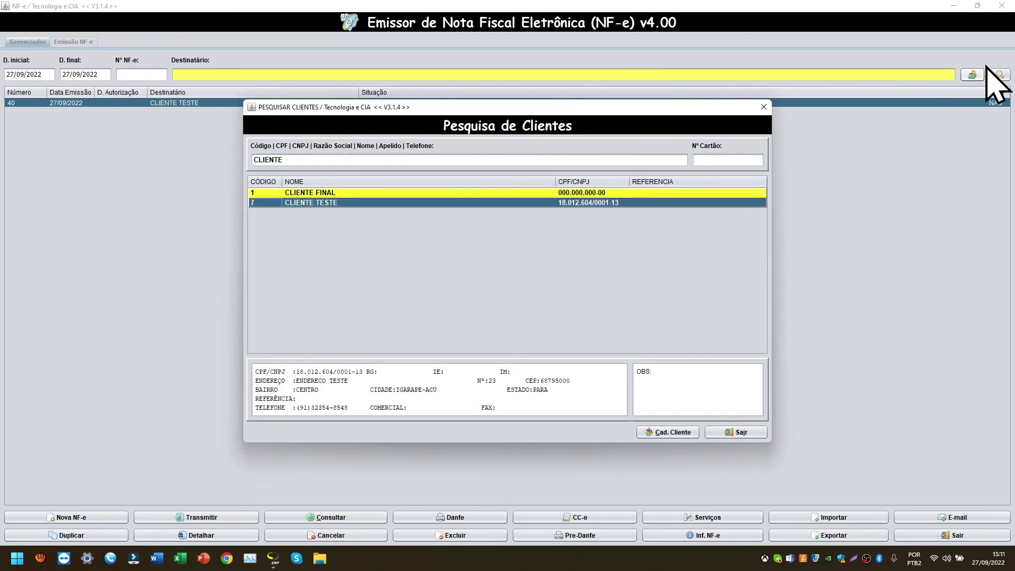
pyautogui.press('Return')
pyautogui.click(998, 75)
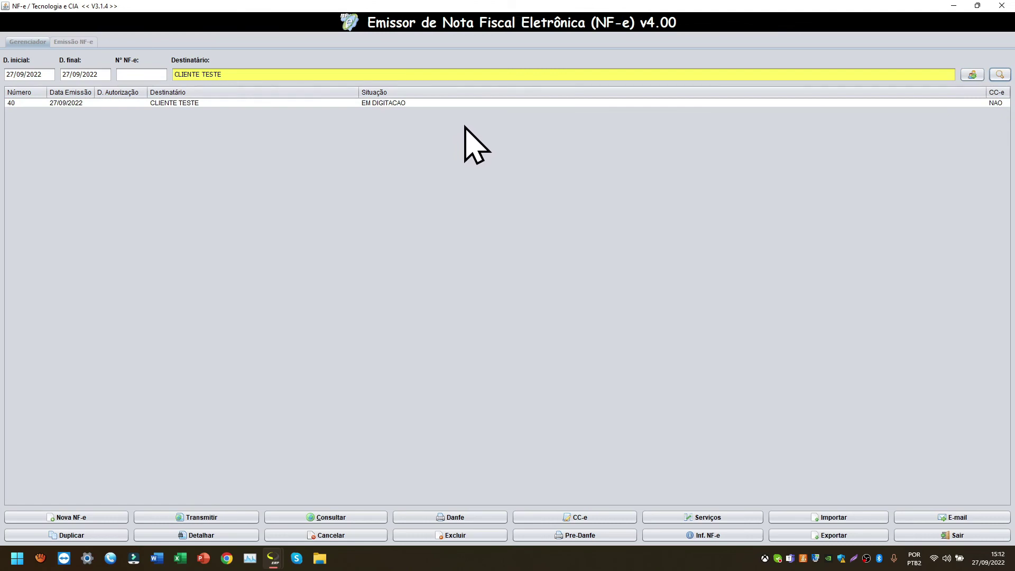
pyautogui.click(64, 75)
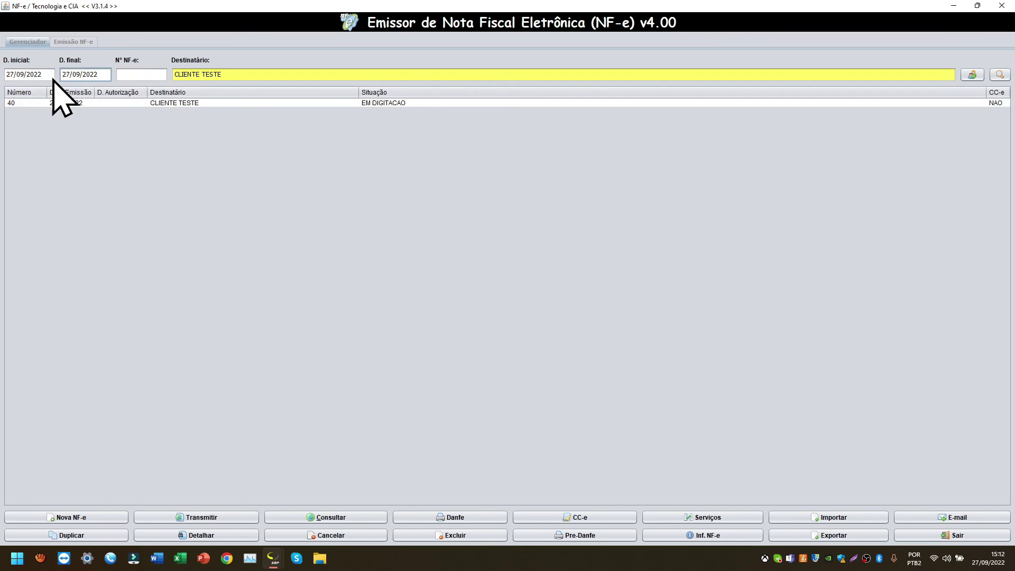
# Search the CLIENTE TESTE invoices with the initial date reset to 00/00/0000 and select the invoice found
pyautogui.click(997, 75)
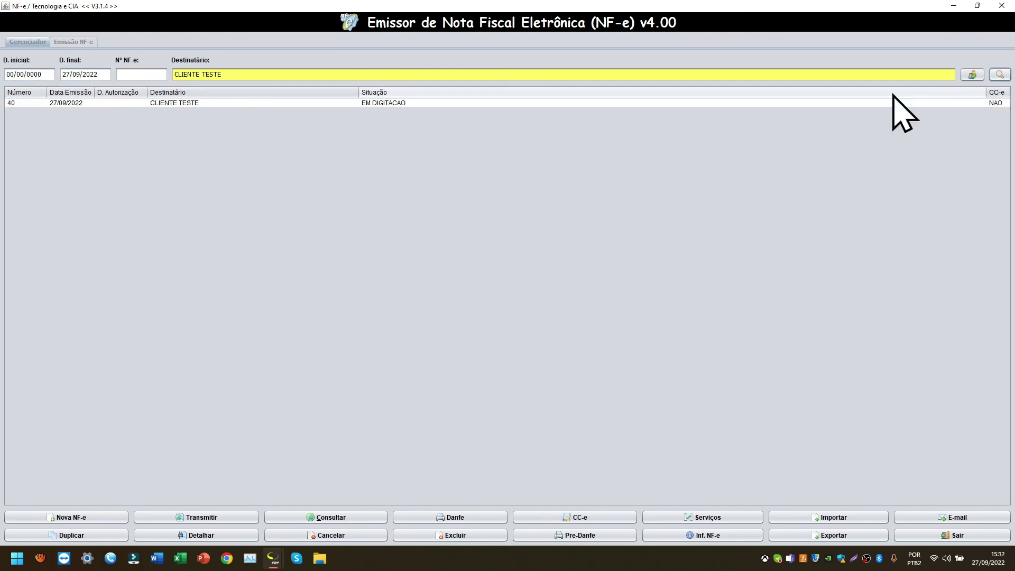
pyautogui.click(369, 102)
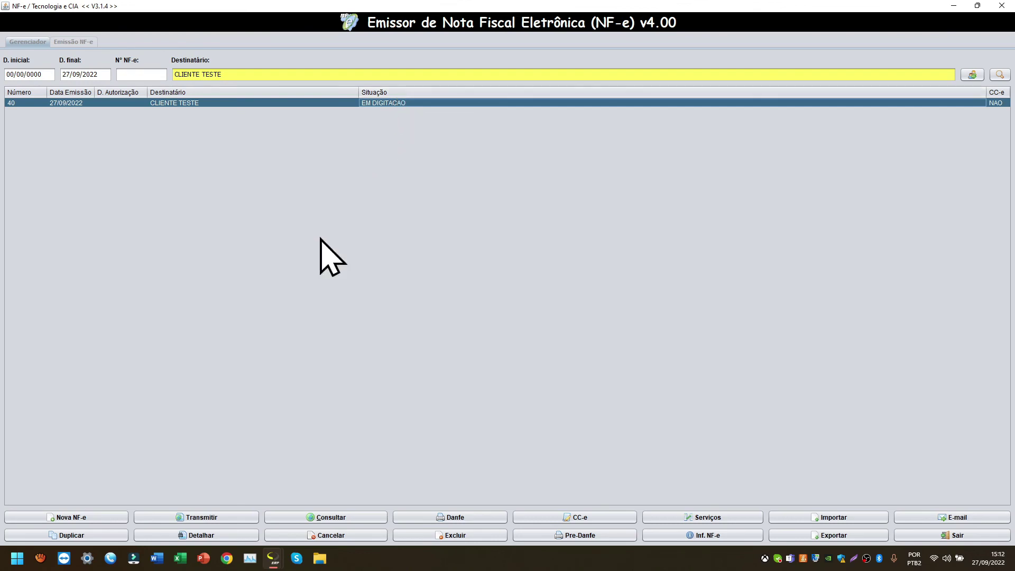
# Try the consultation, Danfe, CC-e, services, import and e-mail functions on the selected invoice
pyautogui.click(358, 522)
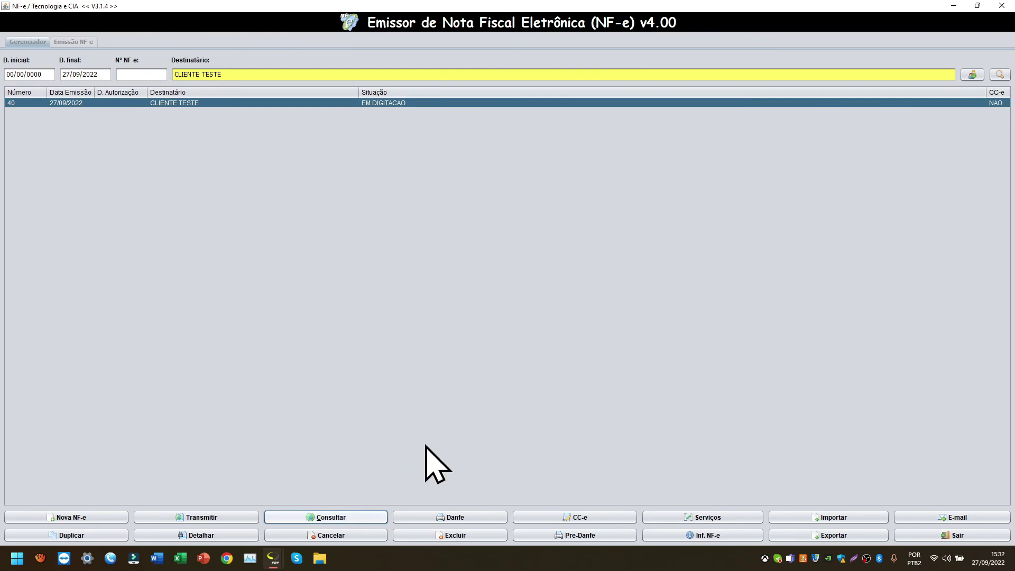
pyautogui.click(465, 522)
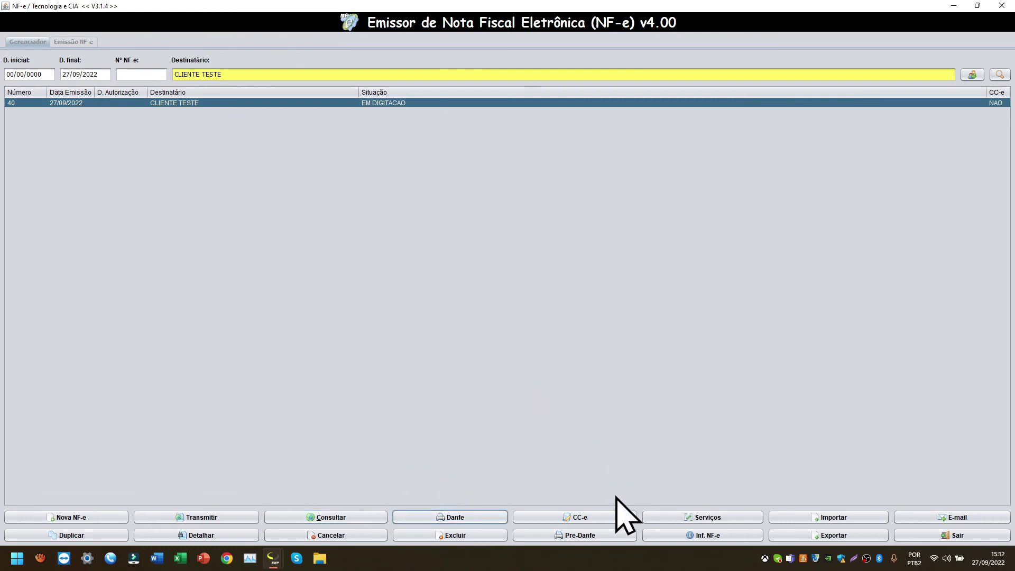
pyautogui.click(610, 513)
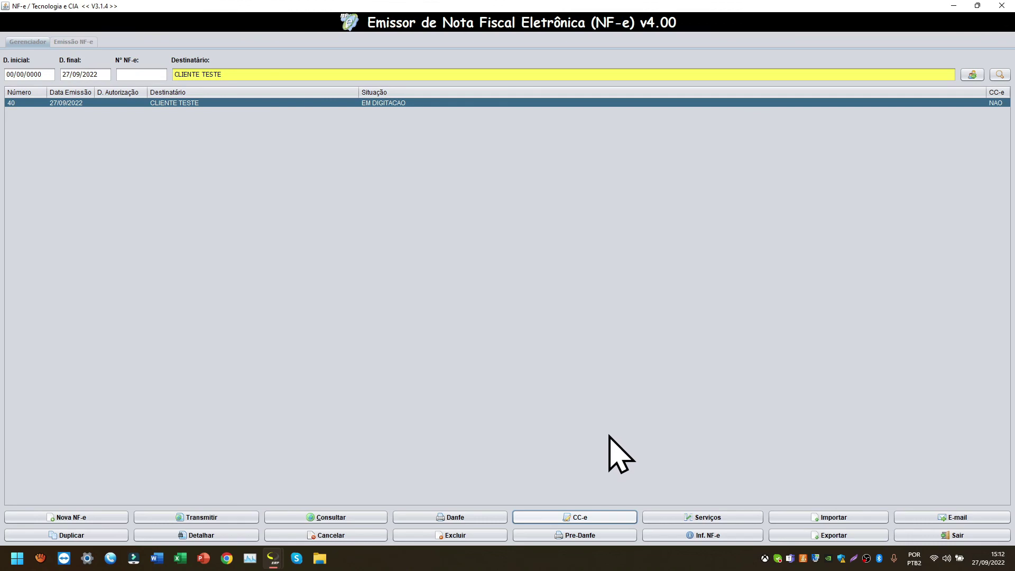
pyautogui.click(742, 520)
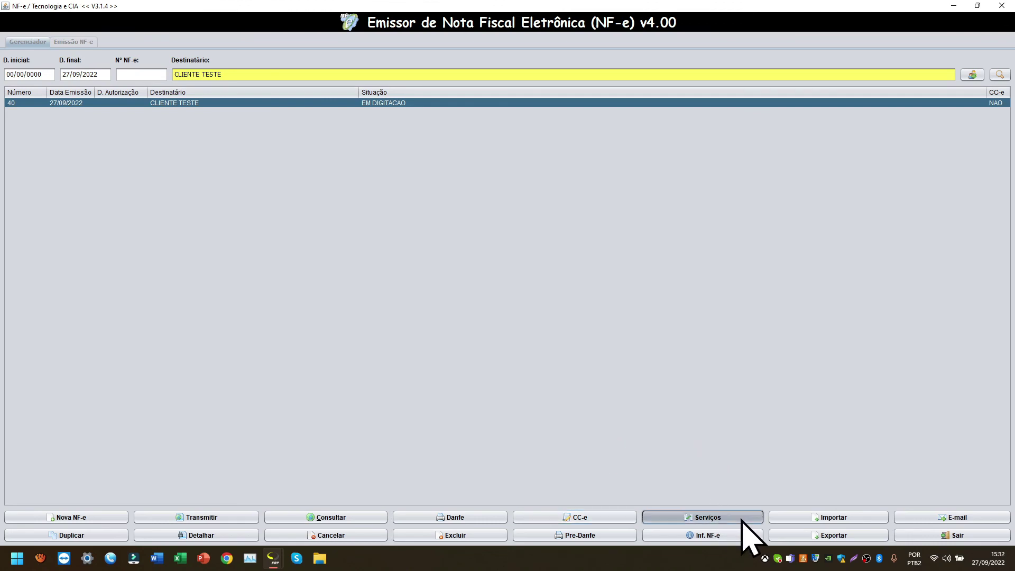
pyautogui.click(872, 518)
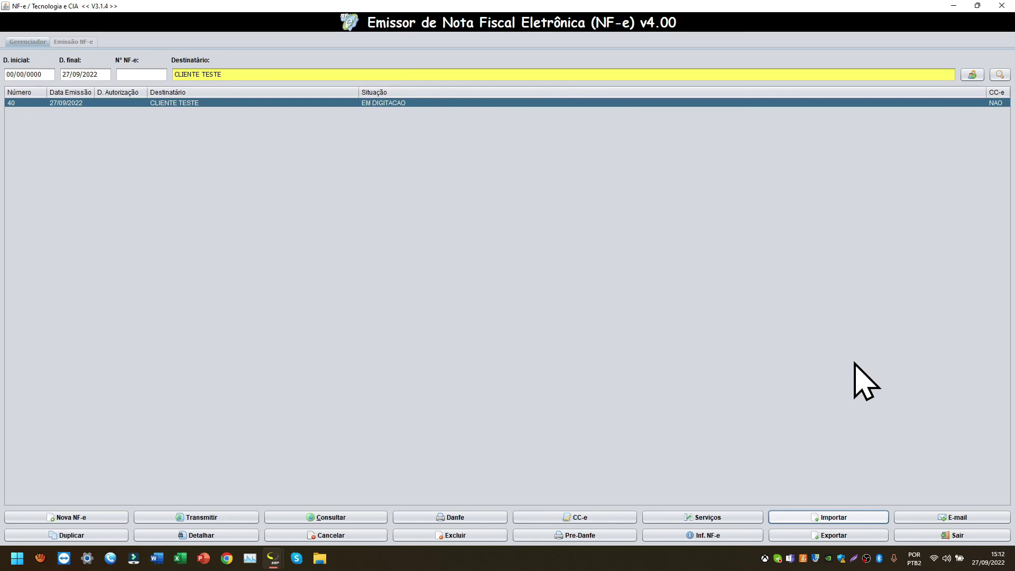
pyautogui.click(934, 520)
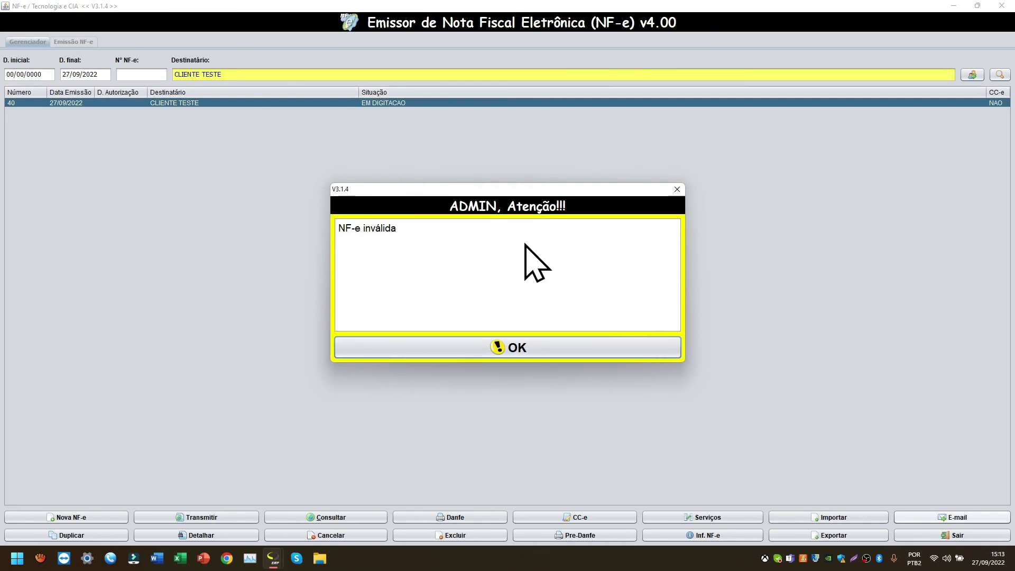
pyautogui.click(540, 347)
# Duplicate the selected CLIENTE TESTE invoice
pyautogui.click(107, 535)
pyautogui.press('Return')
pyautogui.click(117, 538)
pyautogui.press('Return')
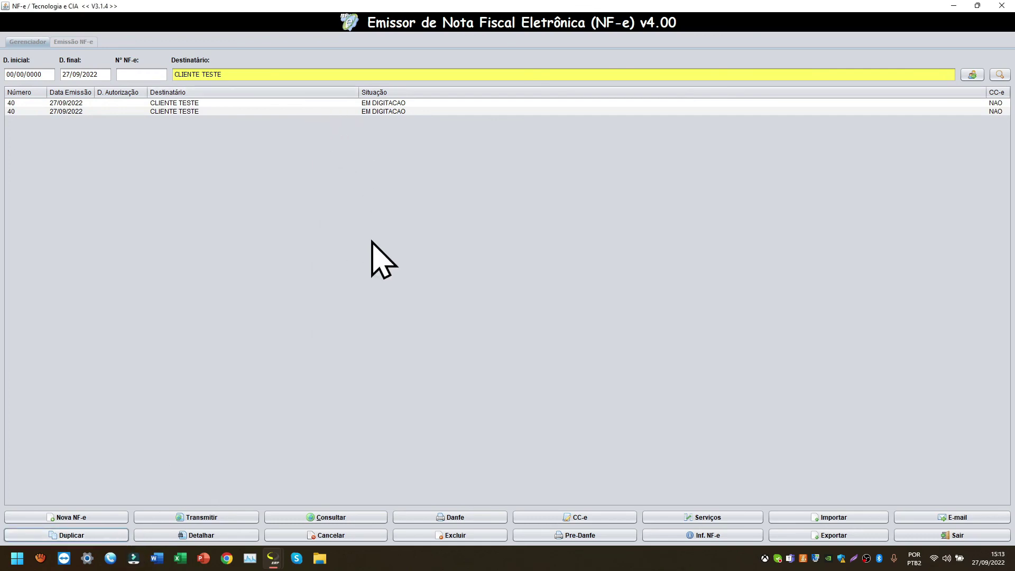
# Open the details of the first listed invoice, review its product, carrier, additional information and general data sections, and return to the invoice manager
pyautogui.click(319, 103)
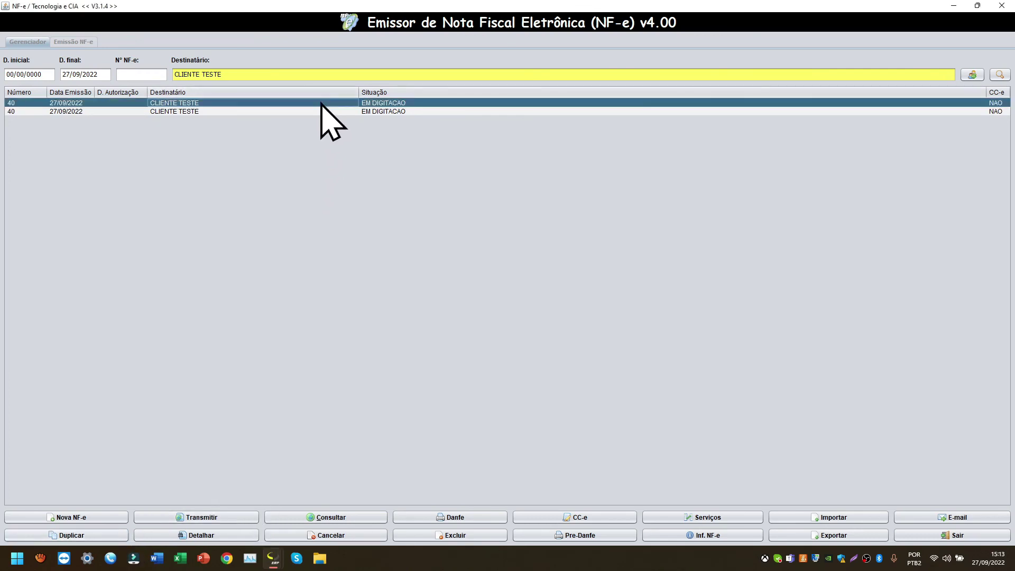
pyautogui.click(230, 536)
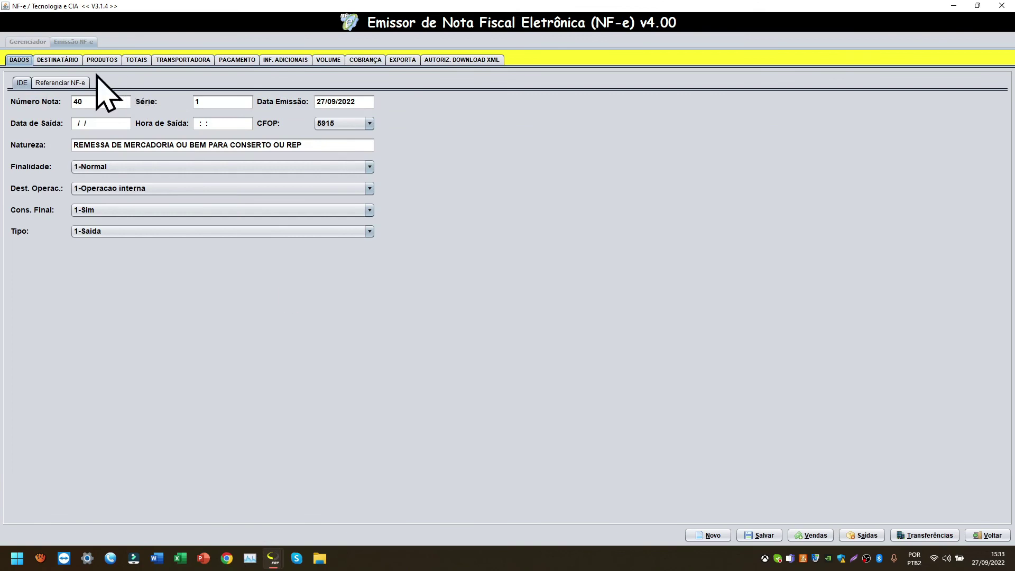
pyautogui.click(102, 59)
pyautogui.click(211, 60)
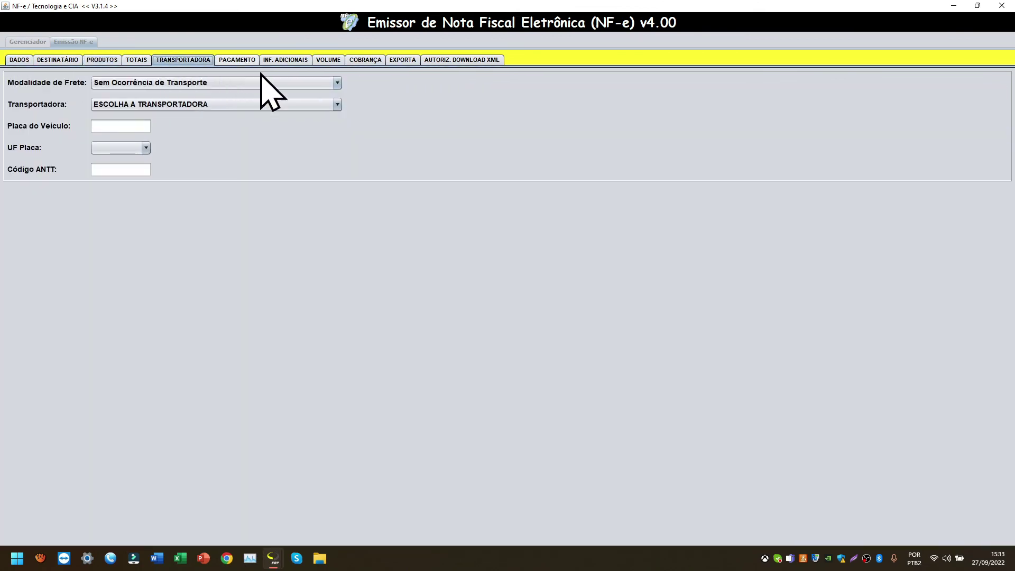
pyautogui.click(285, 60)
pyautogui.click(21, 60)
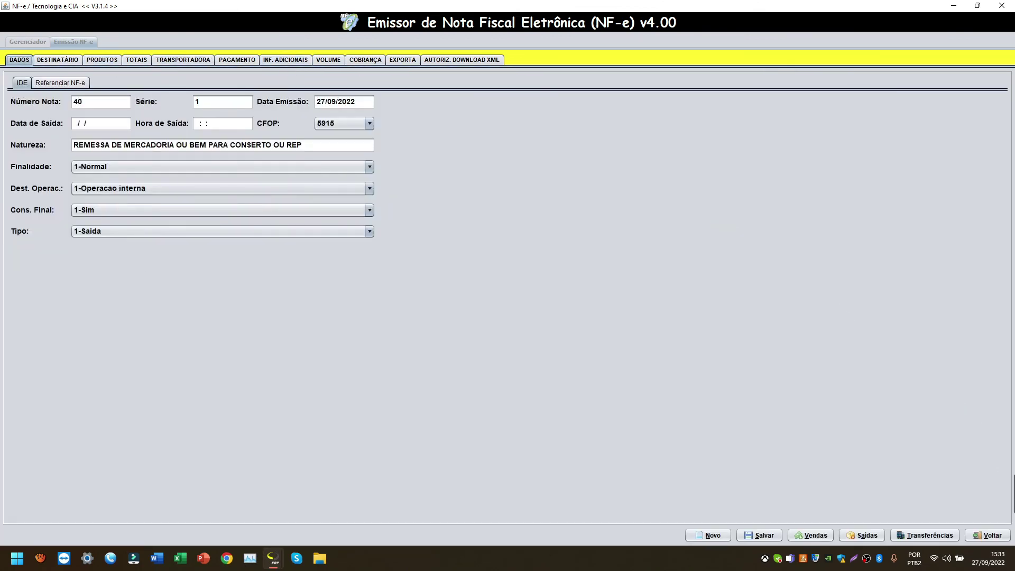
pyautogui.click(988, 535)
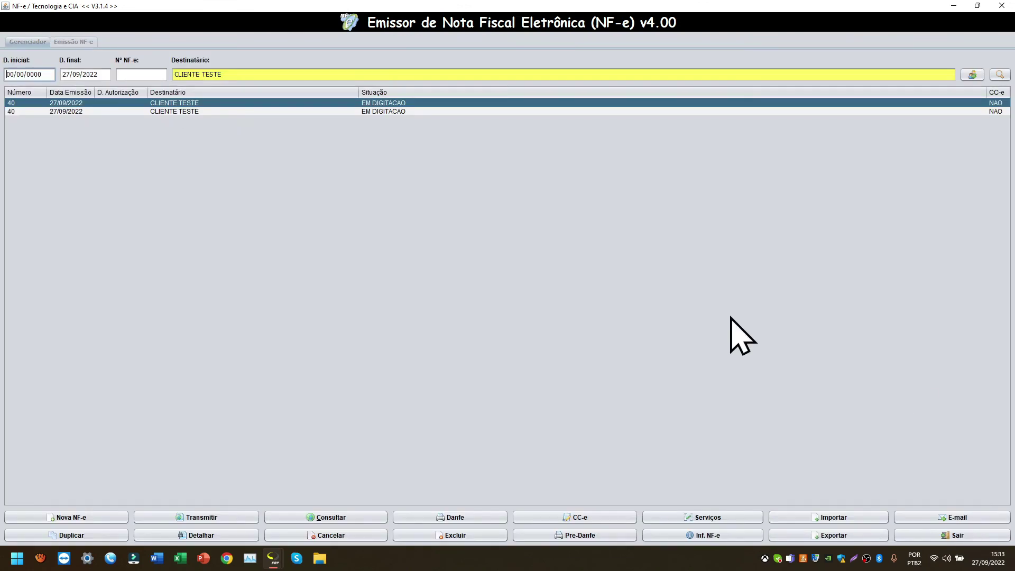
# Try to cancel the selected invoice, and delete it from the invoice list
pyautogui.click(339, 535)
pyautogui.click(480, 536)
pyautogui.click(481, 349)
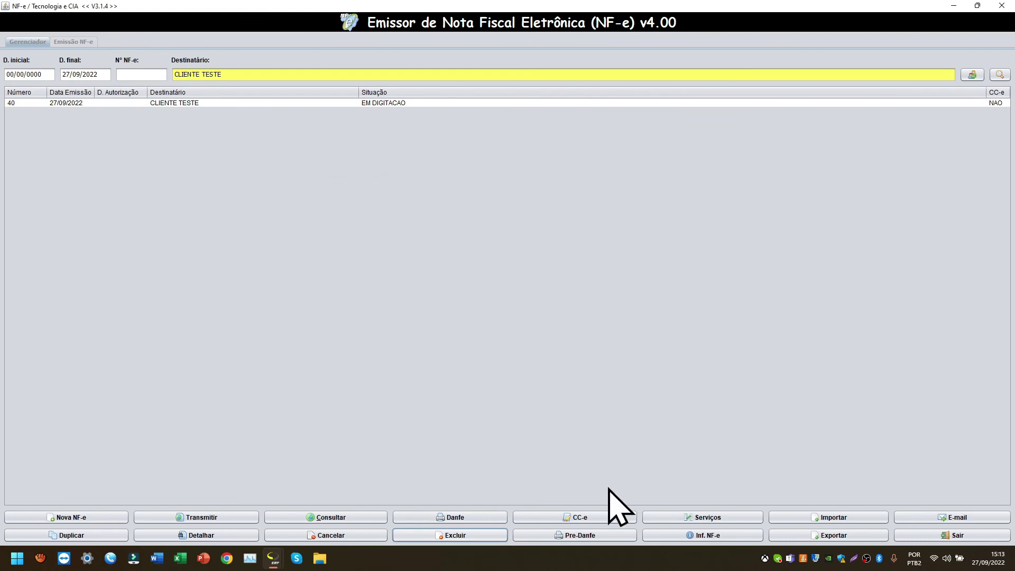
# Select the remaining invoice, preview its Pre-Danfe from header to additional data, and close the preview
pyautogui.click(414, 103)
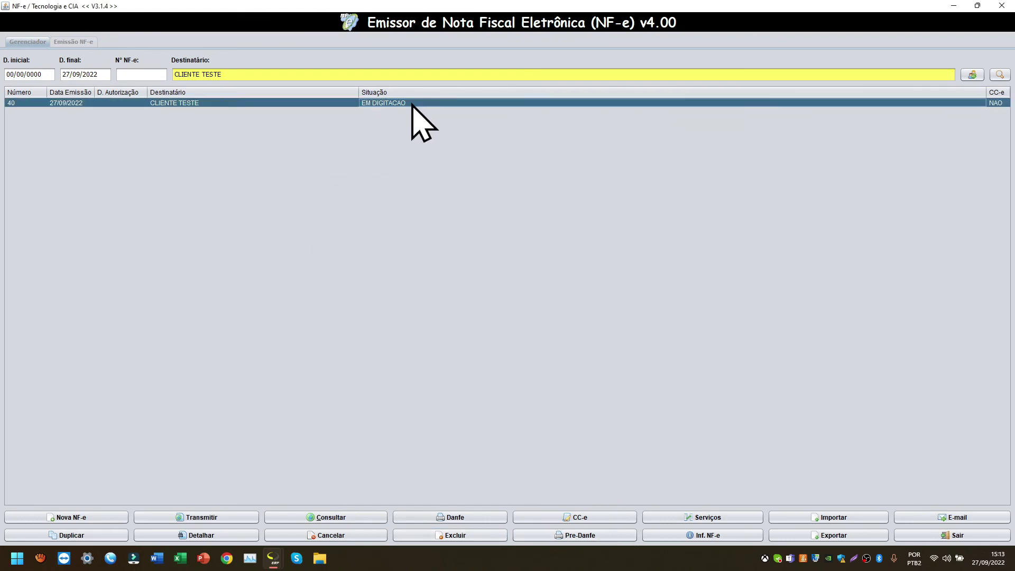
pyautogui.click(607, 536)
pyautogui.scroll(-2, 517, 193)
pyautogui.scroll(2, 516, 189)
pyautogui.scroll(-4, 517, 190)
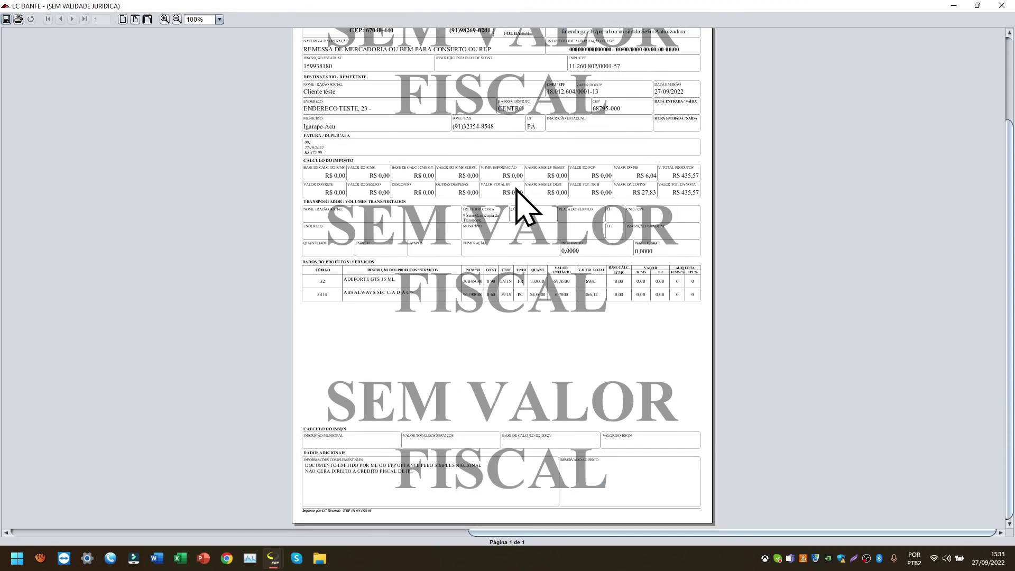
pyautogui.scroll(4, 516, 189)
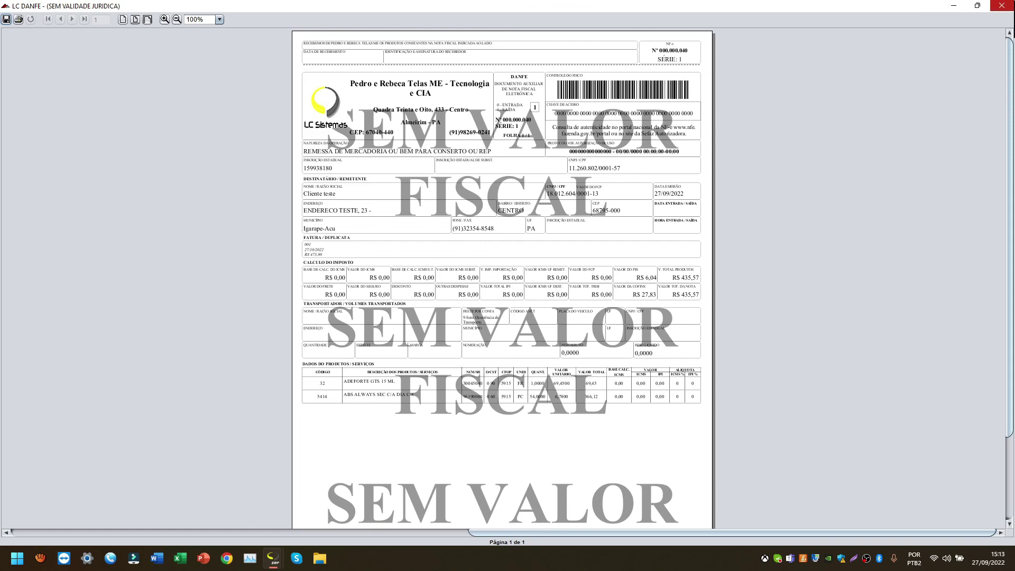
pyautogui.click(1002, 5)
# View the NF-e information of the selected invoice, including key, protocol and event, and close it
pyautogui.click(705, 536)
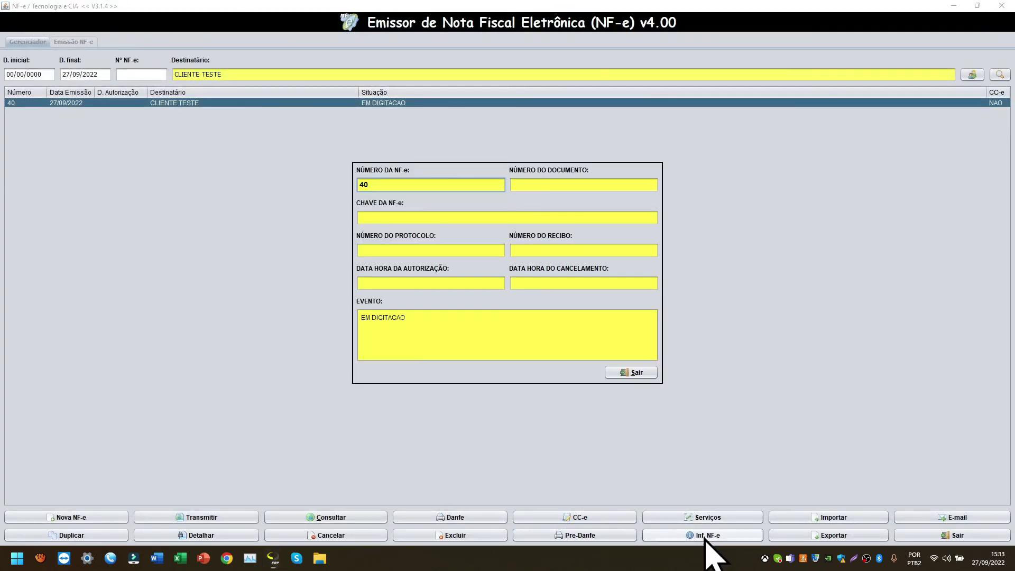
pyautogui.click(645, 376)
# Try to export the selected invoice, and start its transmission
pyautogui.click(840, 536)
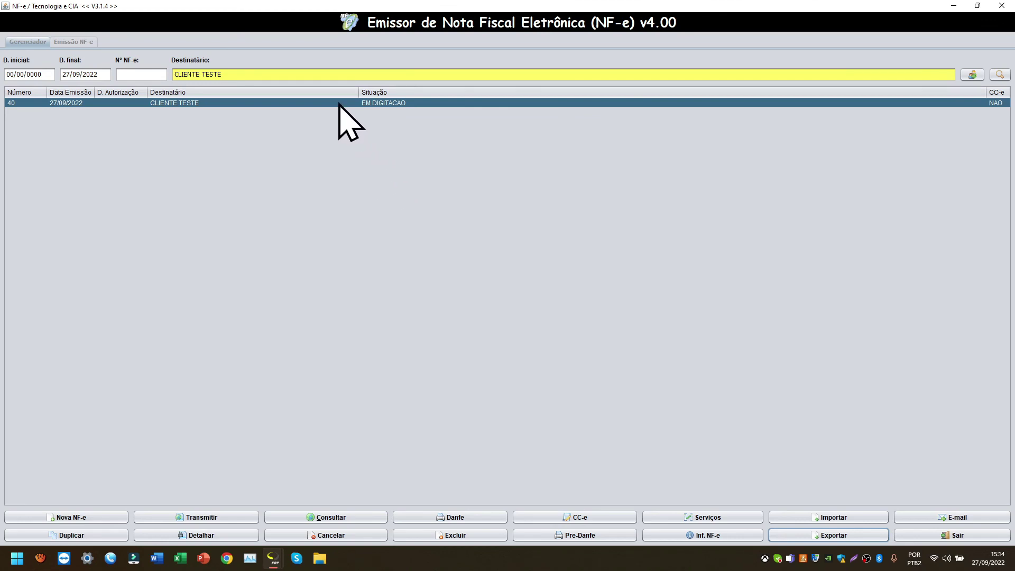
pyautogui.click(224, 518)
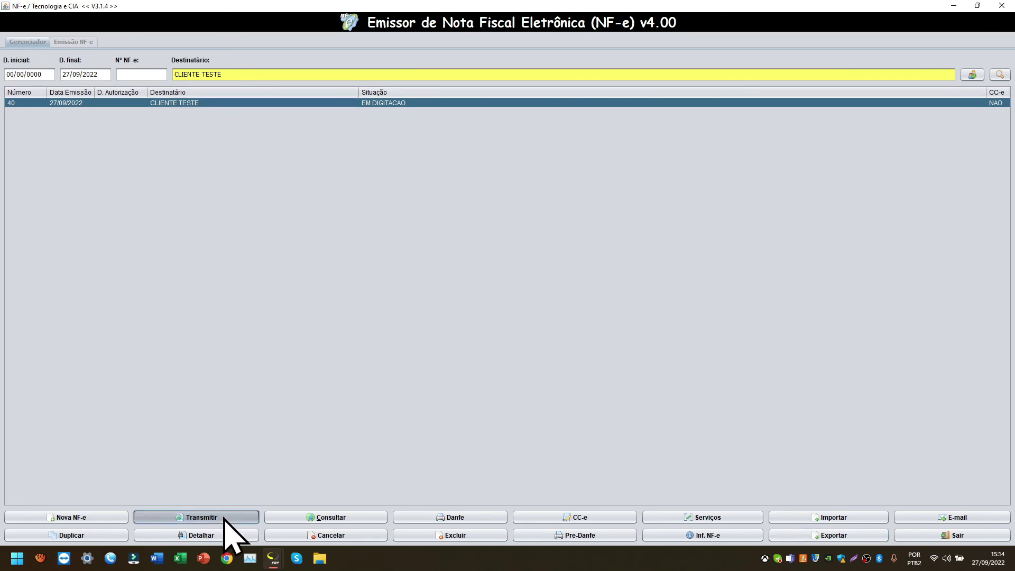